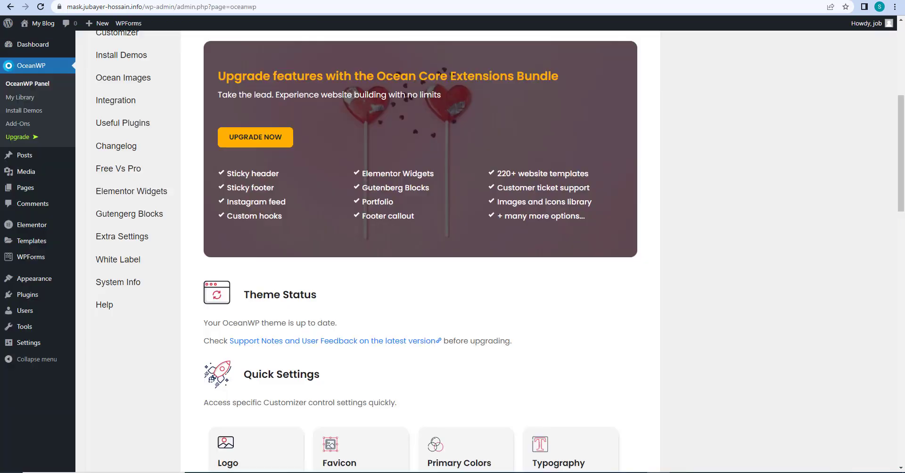
Search the plugin directory for "gtranslate" to add a new plugin
{"action": "scroll", "coordinate": [180, 253], "scroll_direction": "up", "scroll_amount": 5}
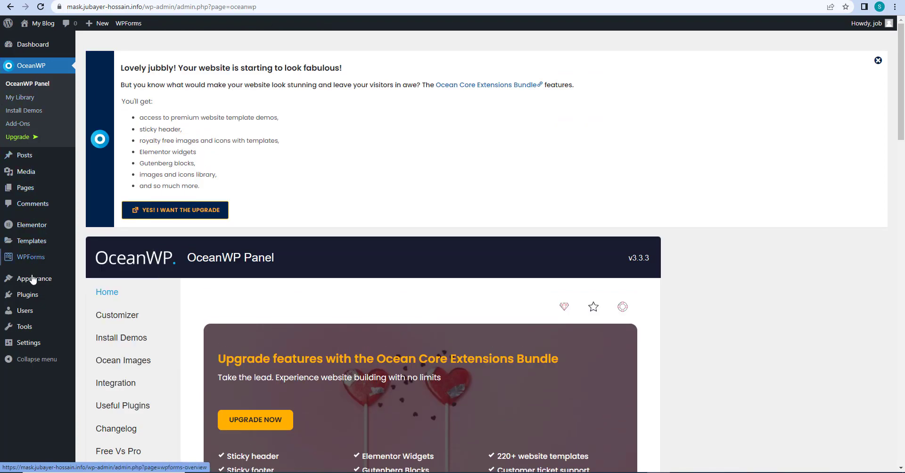
{"action": "mouse_move", "coordinate": [27, 296]}
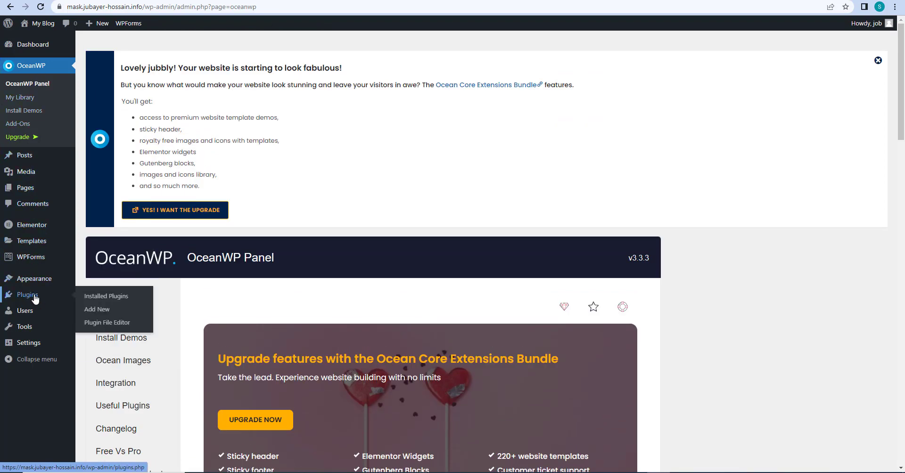
{"action": "left_click", "coordinate": [145, 307]}
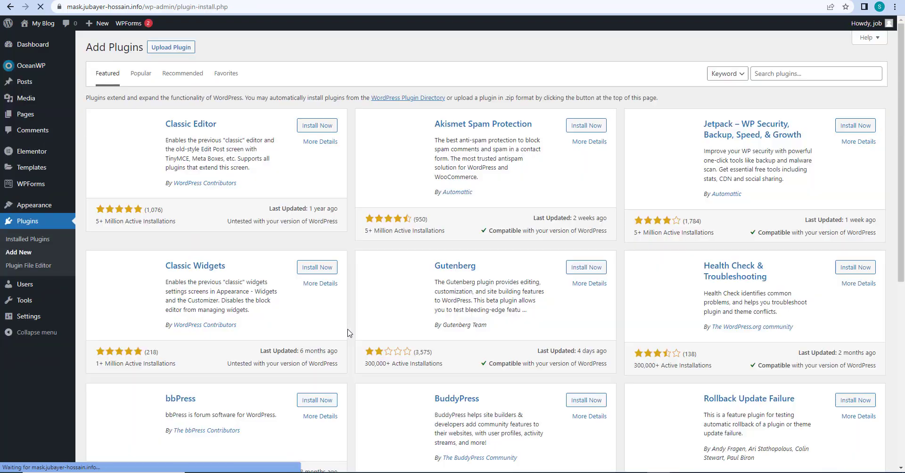
{"action": "left_click", "coordinate": [769, 78]}
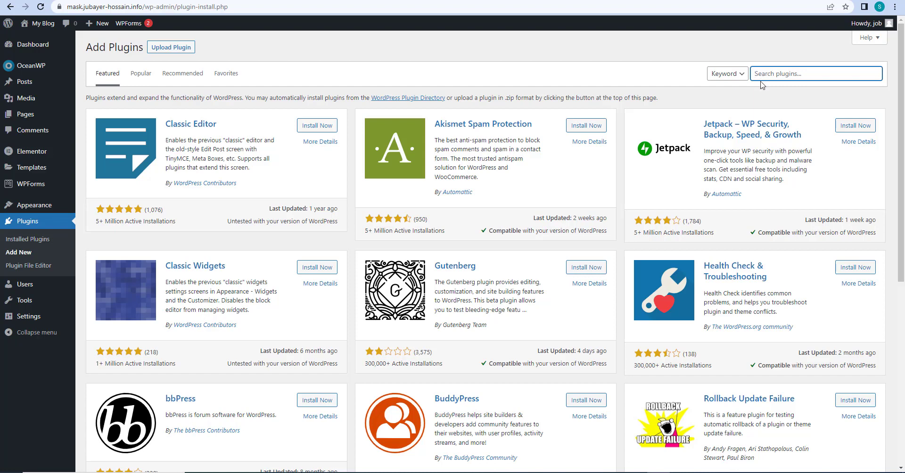
{"action": "type", "text": "gtranslate"}
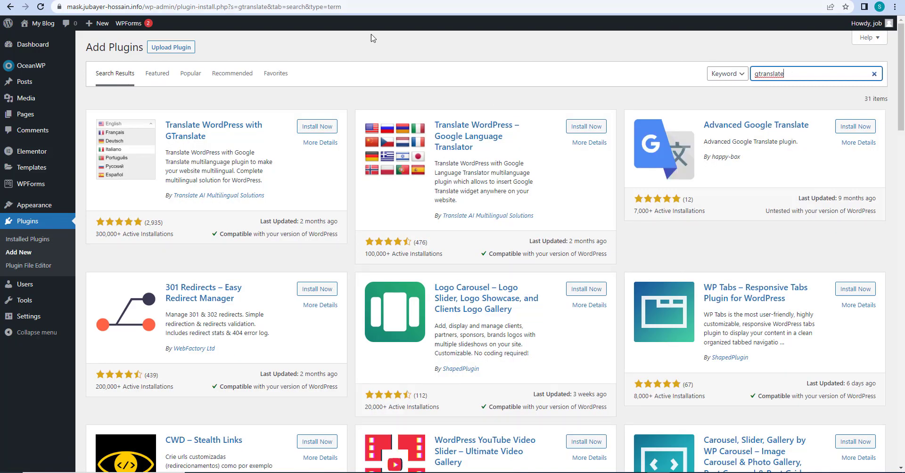
Install and activate the Translate WordPress with GTranslate plugin, and dismiss the OceanWP upgrade notice
{"action": "left_click", "coordinate": [331, 131]}
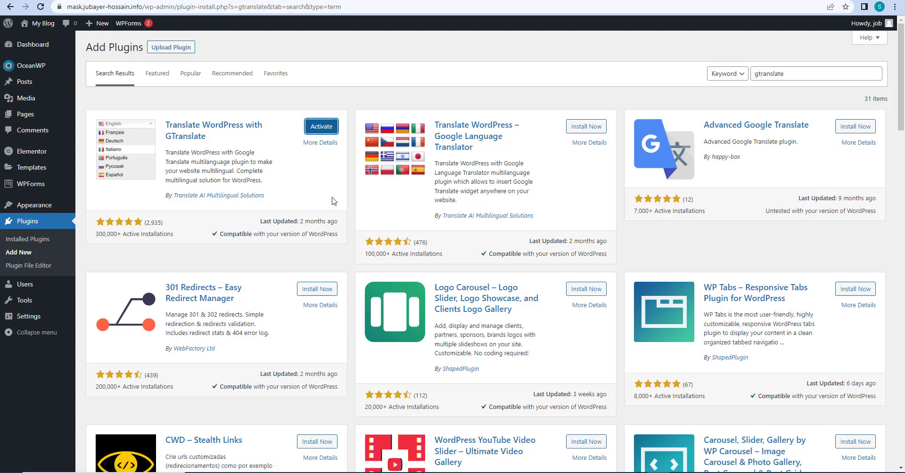
{"action": "left_click", "coordinate": [322, 130]}
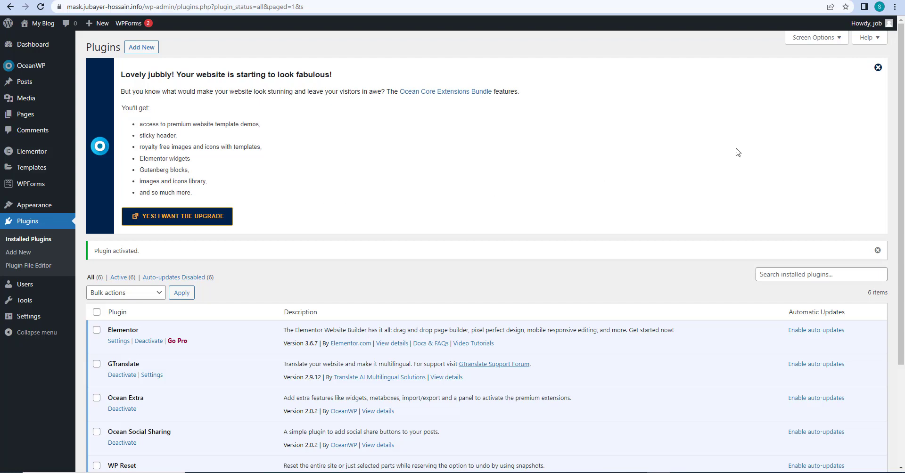
{"action": "left_click", "coordinate": [877, 67]}
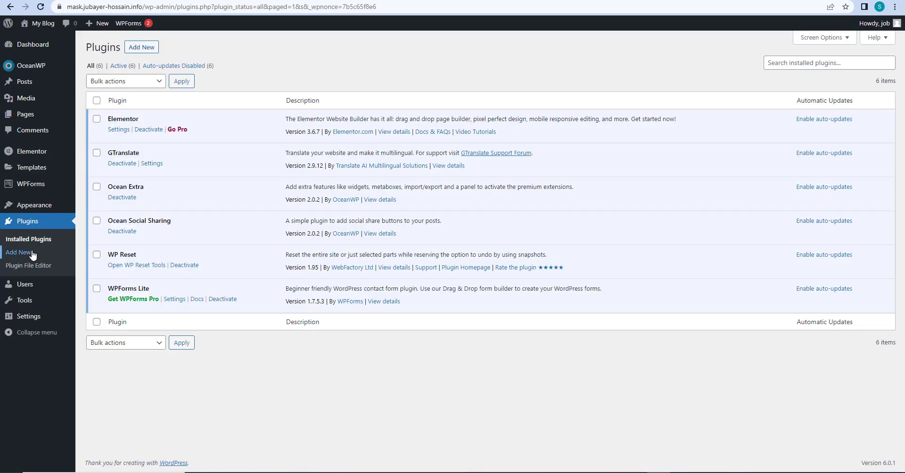
Open the settings page of the GTranslate plugin
{"action": "mouse_move", "coordinate": [26, 298]}
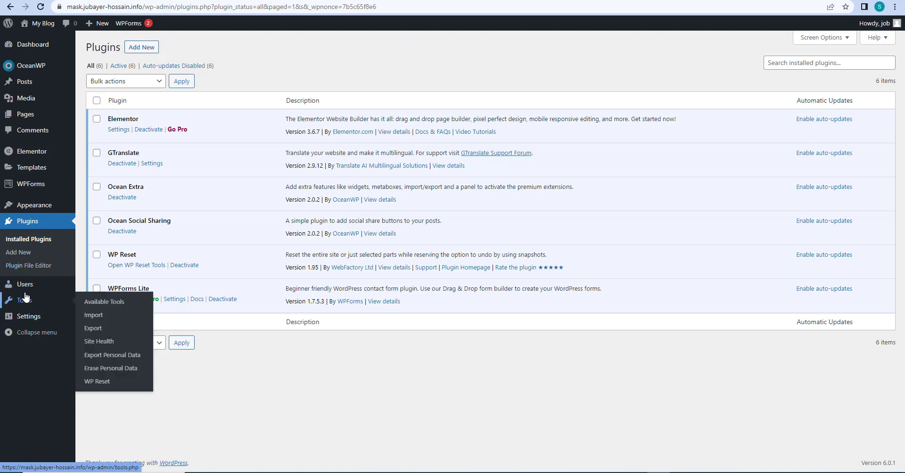
{"action": "mouse_move", "coordinate": [27, 319]}
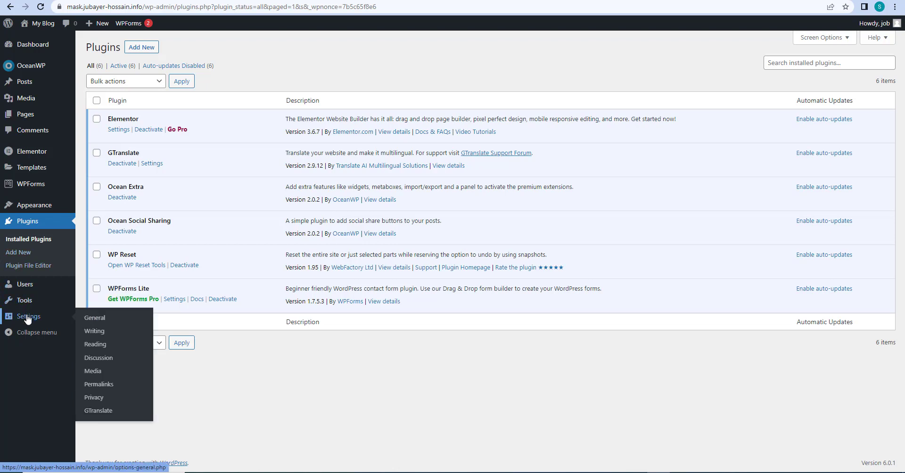
{"action": "left_click", "coordinate": [95, 411]}
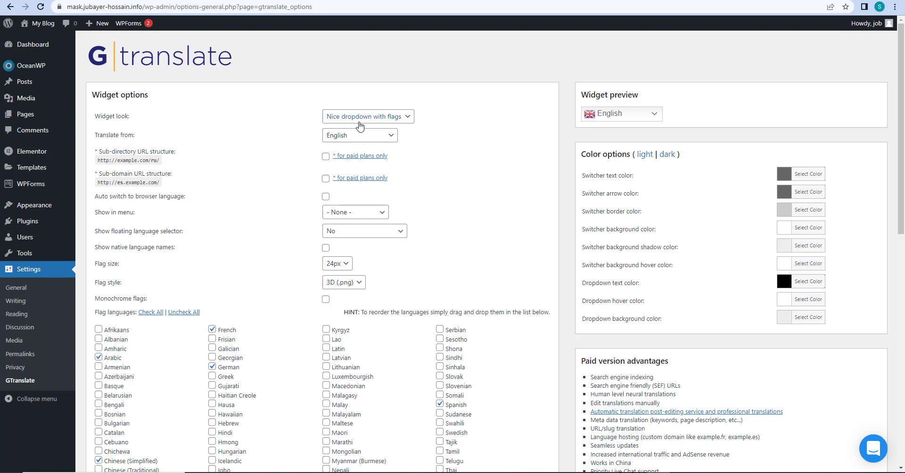
Review the available widget looks and source languages in the widget options without changing them
{"action": "left_click", "coordinate": [402, 118]}
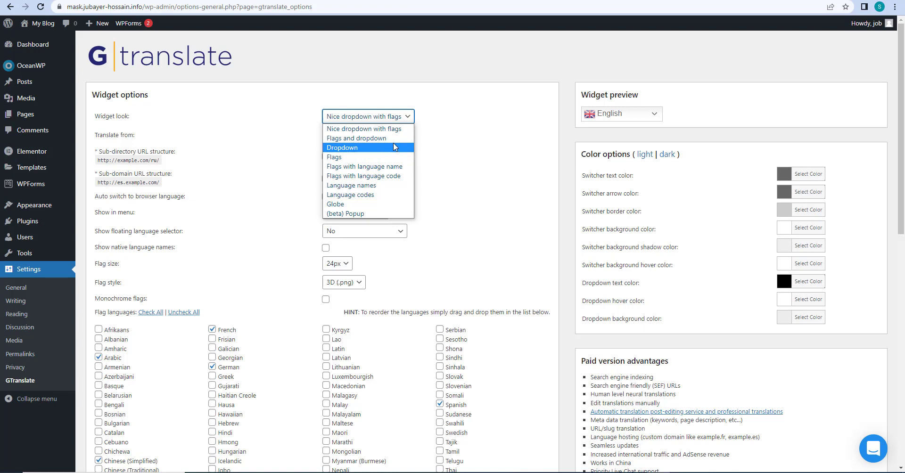
{"action": "left_click", "coordinate": [497, 186]}
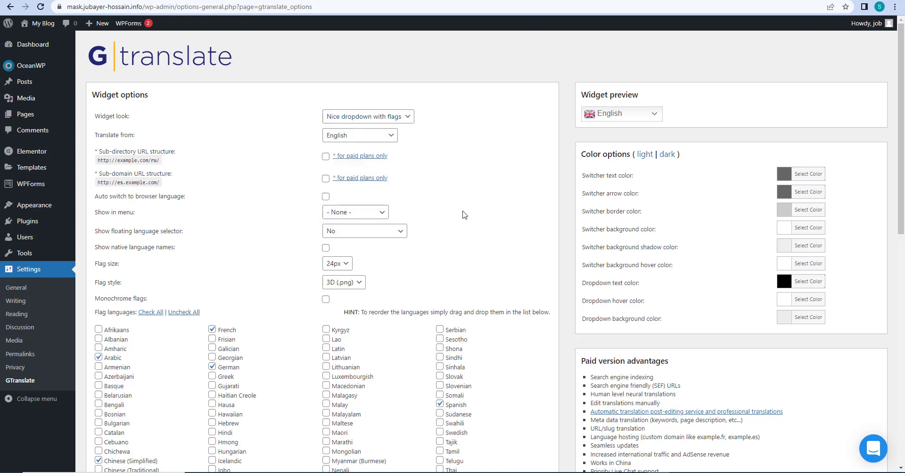
{"action": "left_click", "coordinate": [376, 137]}
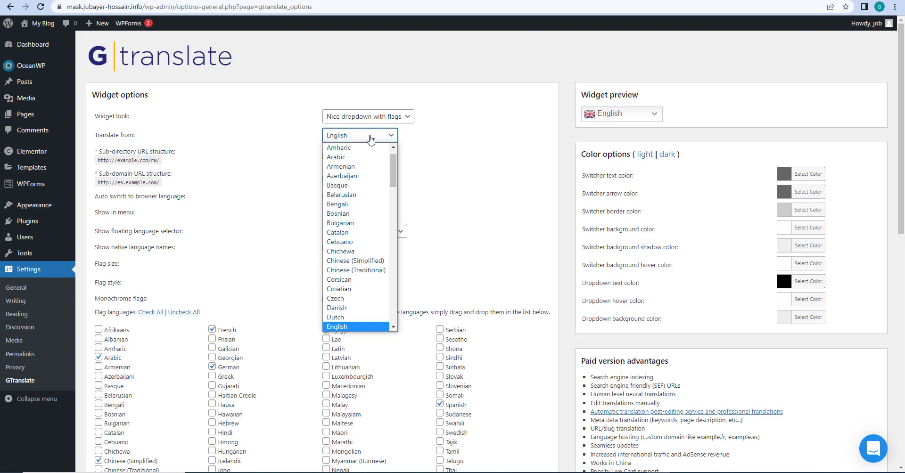
{"action": "left_click", "coordinate": [272, 243]}
Clear all checked flag languages and enable Dutch
{"action": "scroll", "coordinate": [259, 262], "scroll_direction": "down", "scroll_amount": 3}
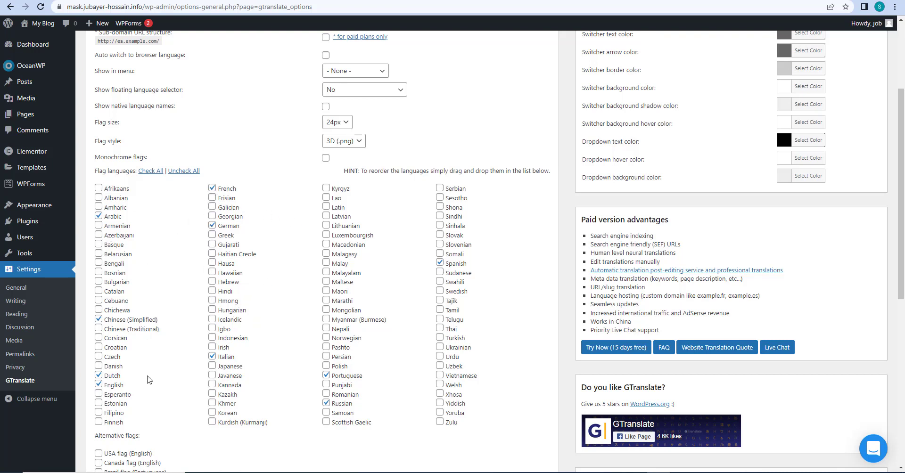
{"action": "left_click", "coordinate": [180, 170]}
{"action": "left_click", "coordinate": [99, 375]}
{"action": "scroll", "coordinate": [412, 357], "scroll_direction": "up", "scroll_amount": 3}
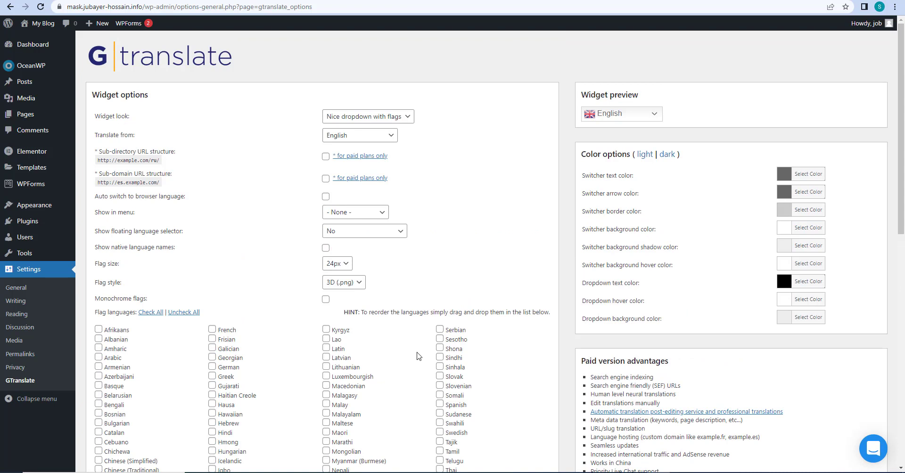
Highlight the [GTranslate] shortcode in the note below the widget code and try to save the settings
{"action": "scroll", "coordinate": [434, 335], "scroll_direction": "down", "scroll_amount": 1}
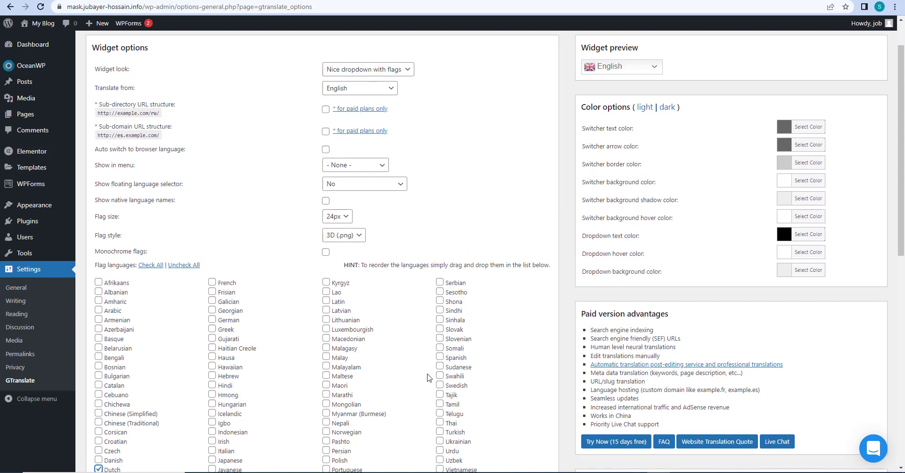
{"action": "scroll", "coordinate": [432, 378], "scroll_direction": "down", "scroll_amount": 6}
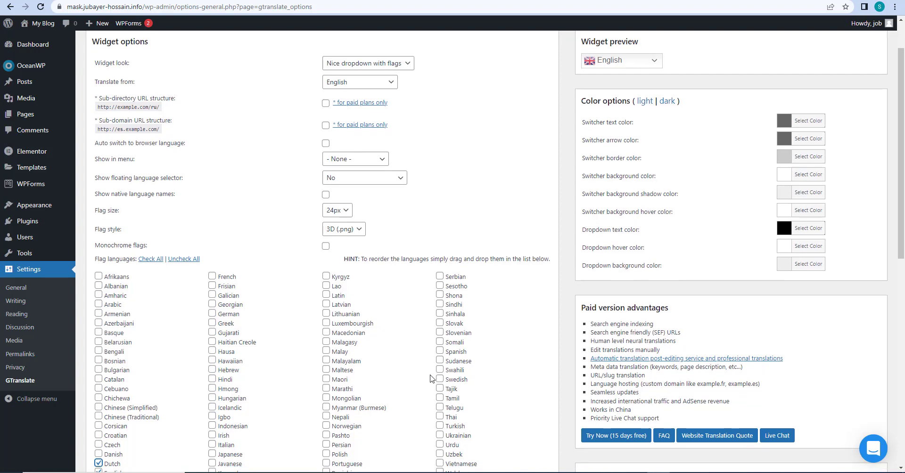
{"action": "scroll", "coordinate": [432, 378], "scroll_direction": "down", "scroll_amount": 3}
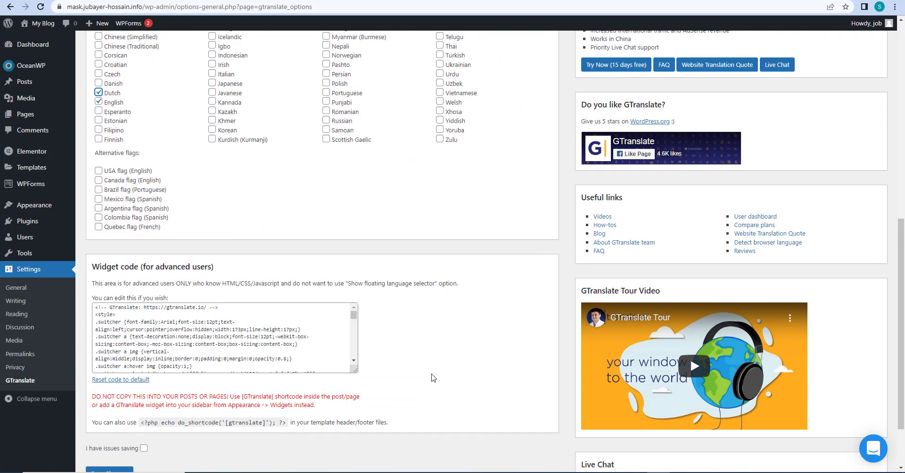
{"action": "scroll", "coordinate": [433, 377], "scroll_direction": "down", "scroll_amount": 1}
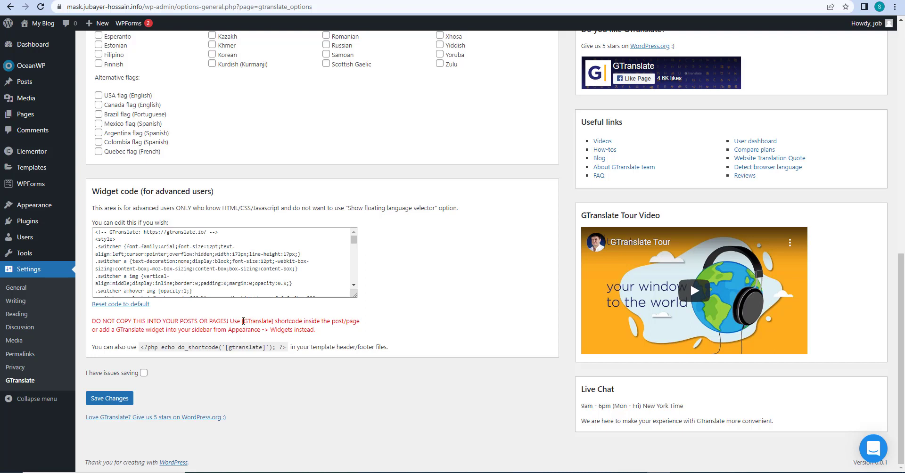
{"action": "left_click_drag", "start_coordinate": [242, 321], "coordinate": [278, 320]}
{"action": "left_click", "coordinate": [268, 322]}
{"action": "left_click_drag", "start_coordinate": [243, 323], "coordinate": [270, 322]}
{"action": "left_click", "coordinate": [110, 398]}
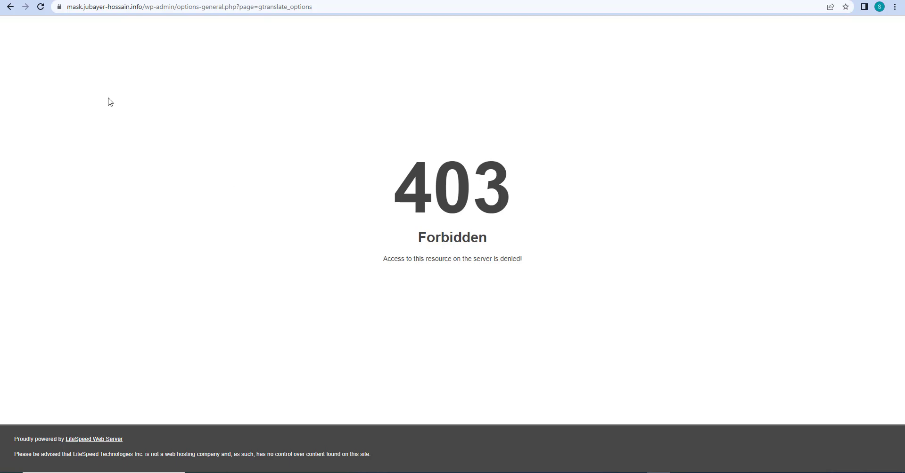
Resubmit the denied settings form and go back to the GTranslate settings page
{"action": "left_click", "coordinate": [41, 8]}
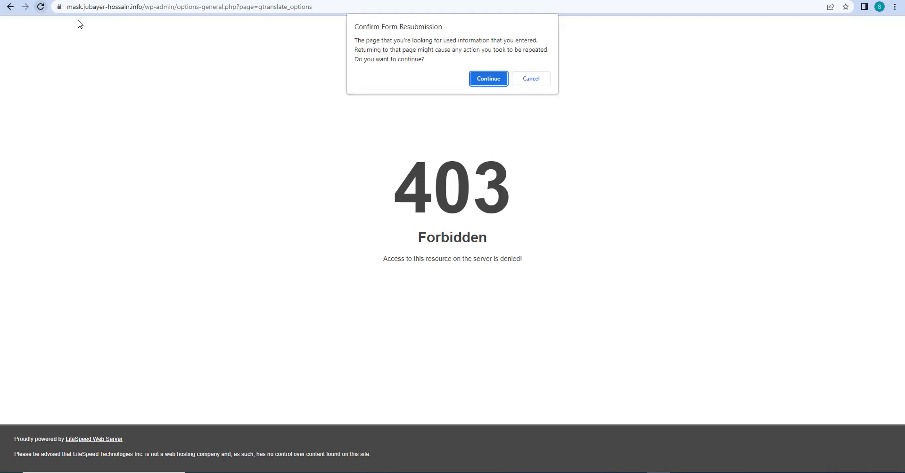
{"action": "left_click", "coordinate": [487, 79]}
{"action": "left_click", "coordinate": [10, 7]}
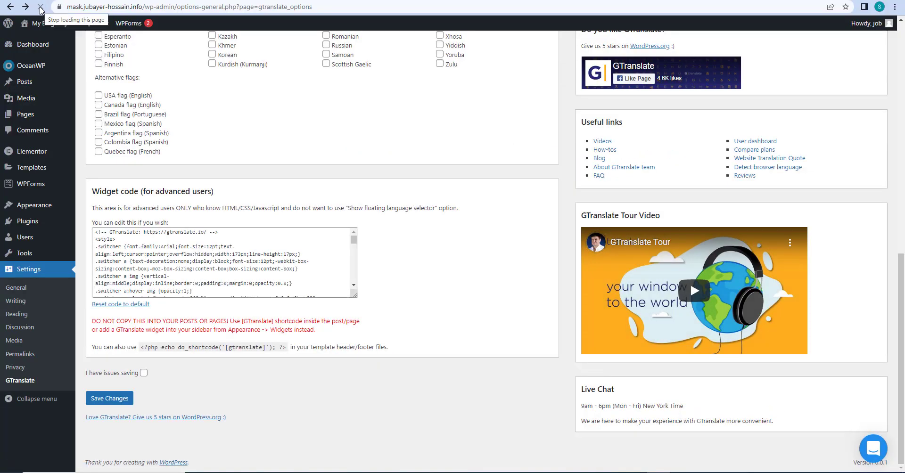
Reload the GTranslate settings page and save the changes with the "I have issues saving" option enabled
{"action": "left_click", "coordinate": [40, 7]}
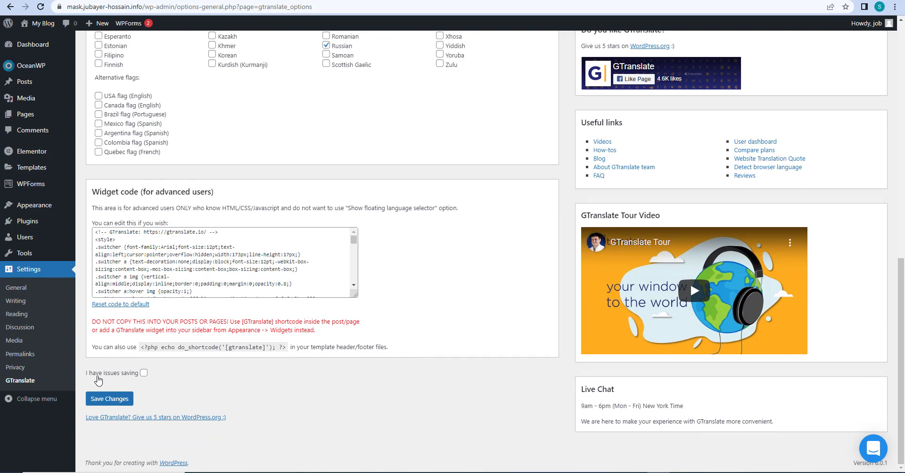
{"action": "left_click", "coordinate": [144, 373]}
{"action": "left_click", "coordinate": [115, 399]}
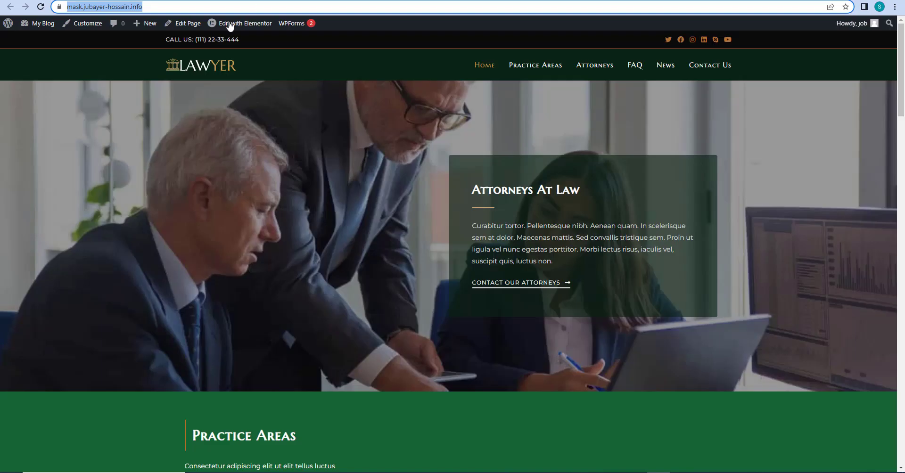
Reload the website's home page and examine it down to the footer for a language selector
{"action": "left_click", "coordinate": [41, 6]}
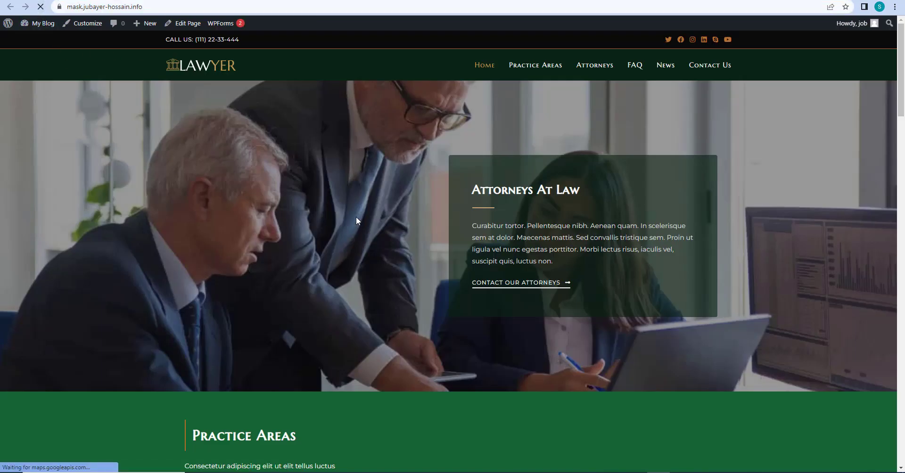
{"action": "scroll", "coordinate": [564, 282], "scroll_direction": "down", "scroll_amount": 10}
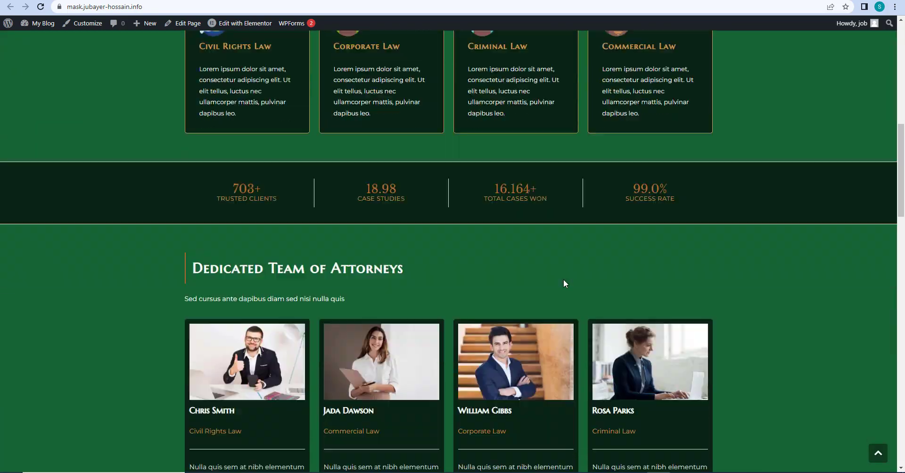
{"action": "scroll", "coordinate": [564, 282], "scroll_direction": "down", "scroll_amount": 20}
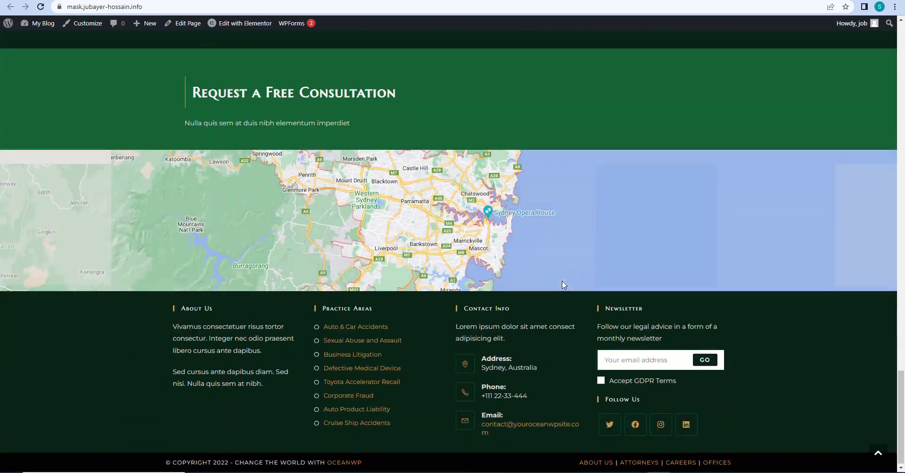
{"action": "scroll", "coordinate": [562, 283], "scroll_direction": "up", "scroll_amount": 18}
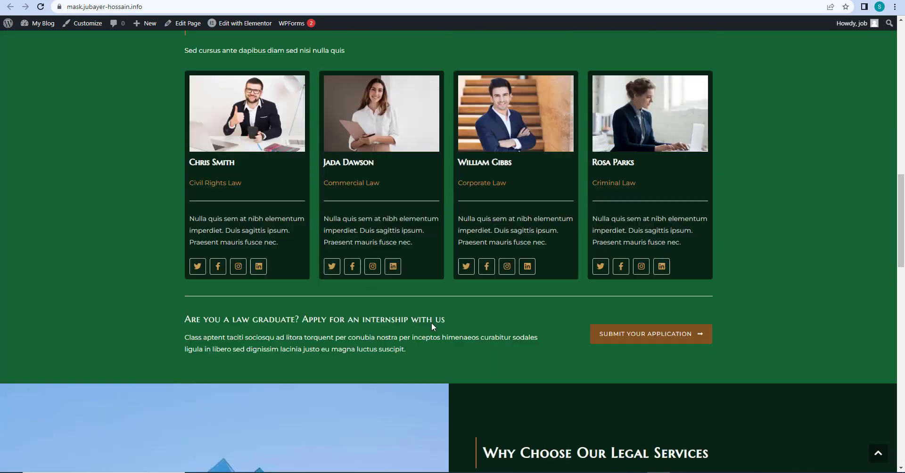
{"action": "scroll", "coordinate": [438, 323], "scroll_direction": "up", "scroll_amount": 10}
Return to the GTranslate settings and check the enabled flag languages and the language list in the widget preview
{"action": "left_click", "coordinate": [94, 0]}
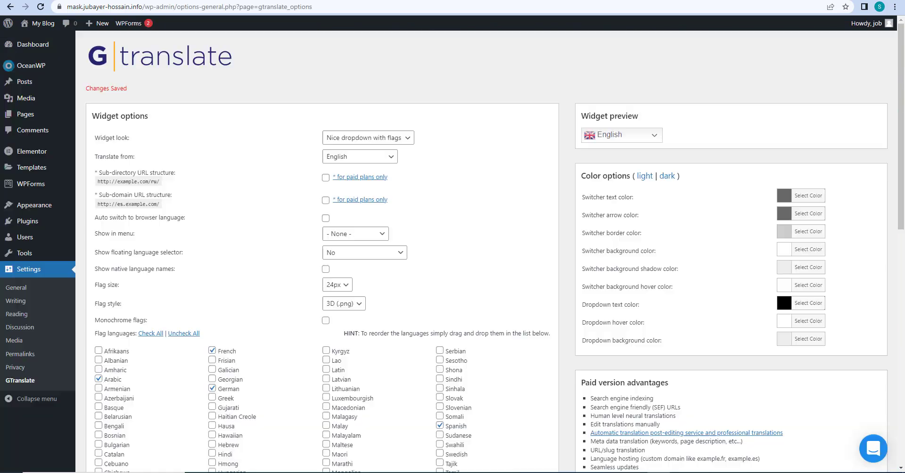
{"action": "scroll", "coordinate": [451, 329], "scroll_direction": "down", "scroll_amount": 12}
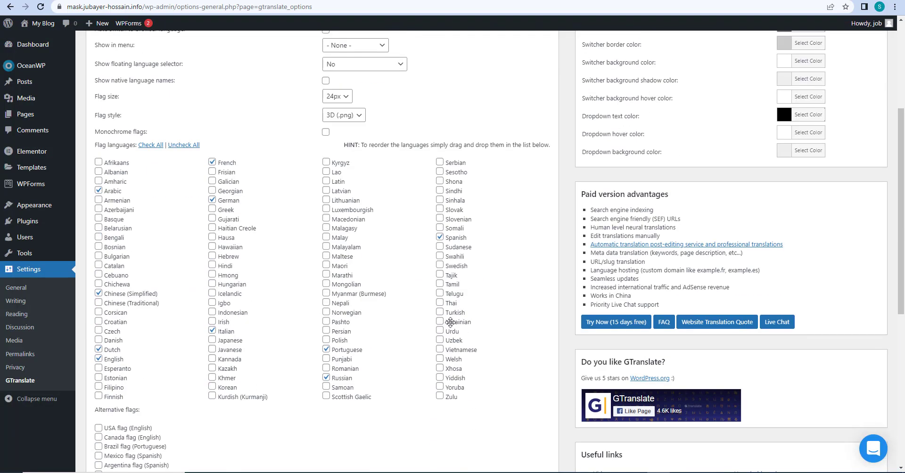
{"action": "scroll", "coordinate": [536, 330], "scroll_direction": "up", "scroll_amount": 12}
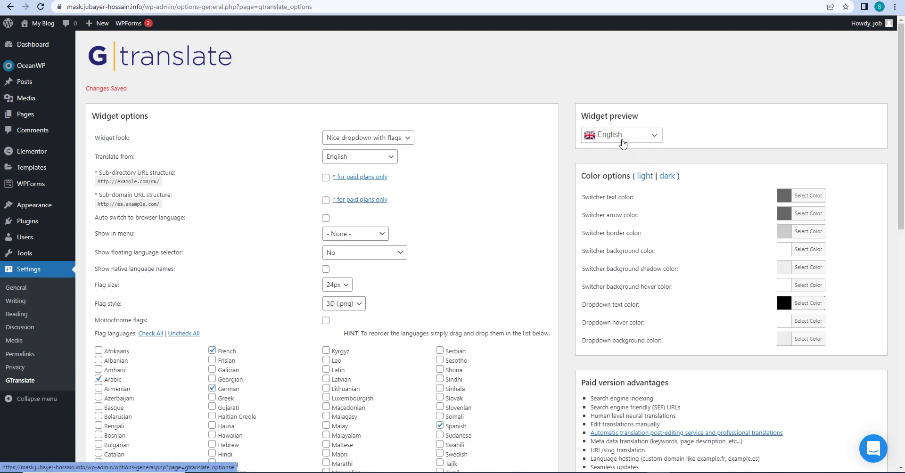
{"action": "left_click", "coordinate": [647, 140]}
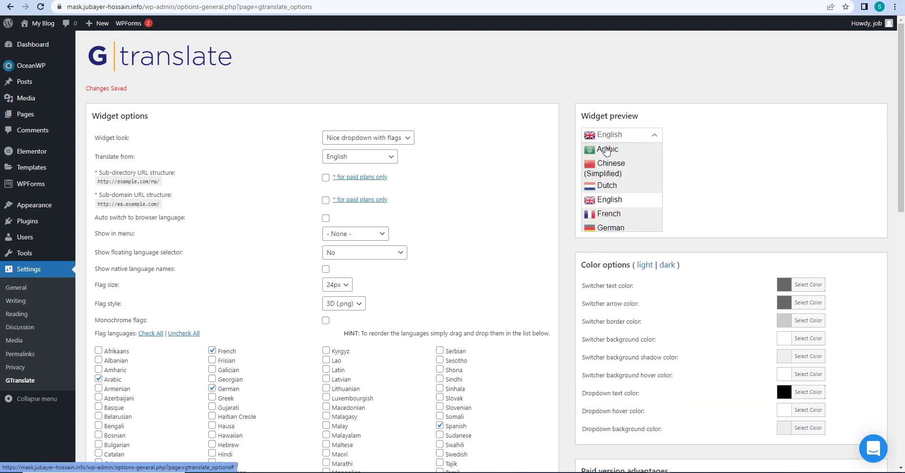
Set the widget look to Flags and dropdown
{"action": "left_click", "coordinate": [371, 140]}
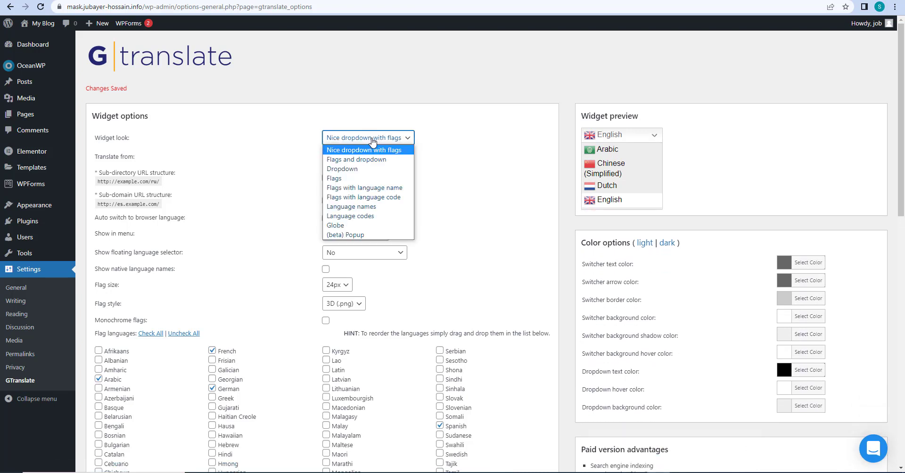
{"action": "left_click", "coordinate": [362, 160]}
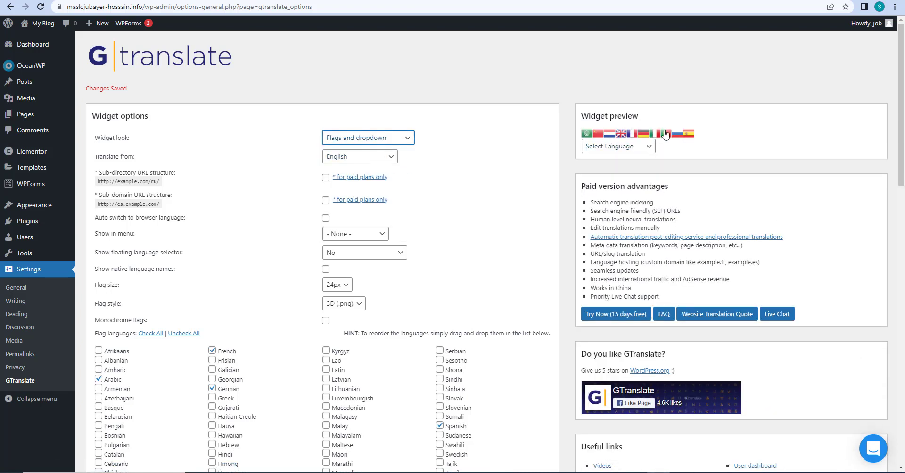
Set the widget look to Dropdown and open the language list in the widget preview
{"action": "left_click", "coordinate": [644, 148]}
{"action": "left_click", "coordinate": [686, 150]}
{"action": "left_click", "coordinate": [368, 141]}
{"action": "left_click", "coordinate": [359, 170]}
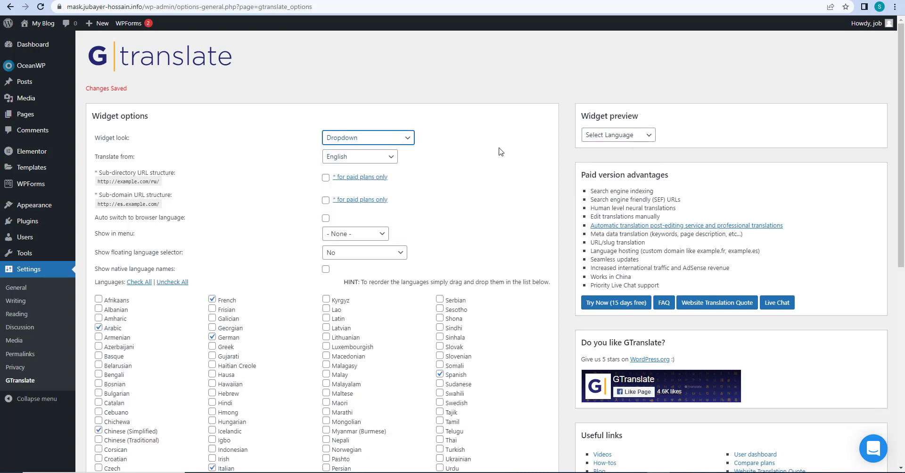
{"action": "left_click", "coordinate": [634, 138]}
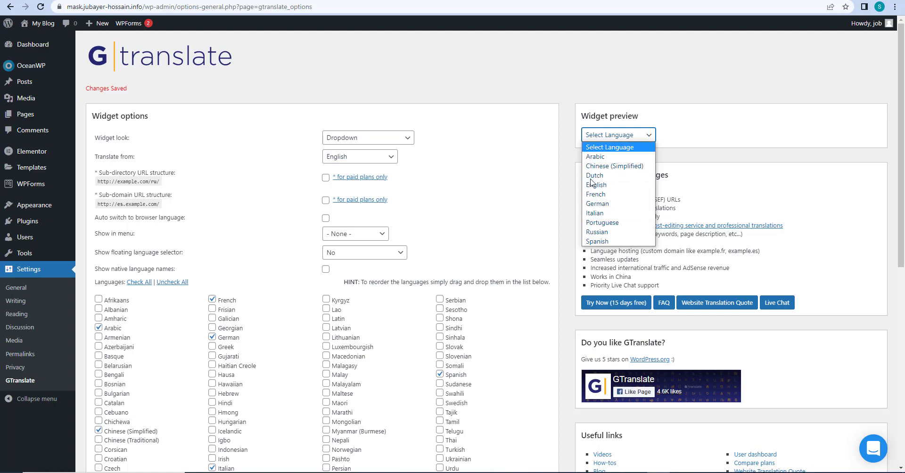
Clear all selected languages for the dropdown widget except English and enable Dutch
{"action": "scroll", "coordinate": [452, 207], "scroll_direction": "down", "scroll_amount": 4}
{"action": "scroll", "coordinate": [165, 229], "scroll_direction": "up", "scroll_amount": 3}
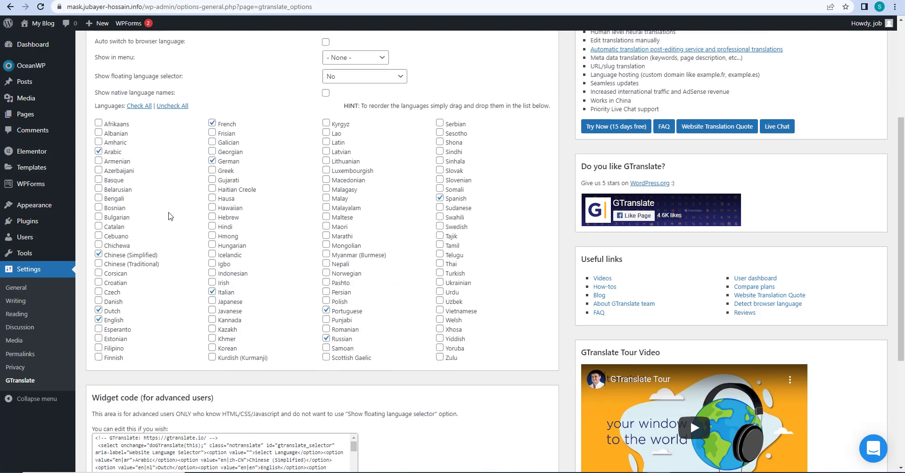
{"action": "left_click", "coordinate": [175, 238]}
{"action": "scroll", "coordinate": [176, 239], "scroll_direction": "down", "scroll_amount": 3}
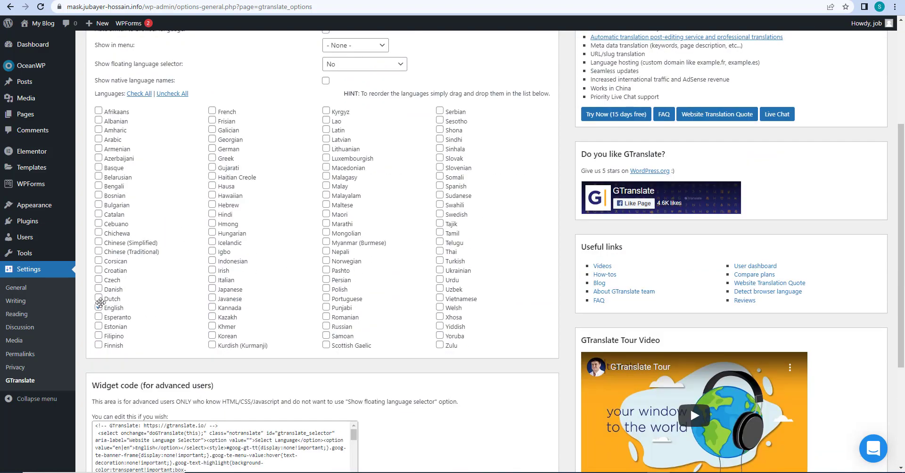
{"action": "left_click", "coordinate": [99, 298]}
{"action": "scroll", "coordinate": [545, 271], "scroll_direction": "up", "scroll_amount": 5}
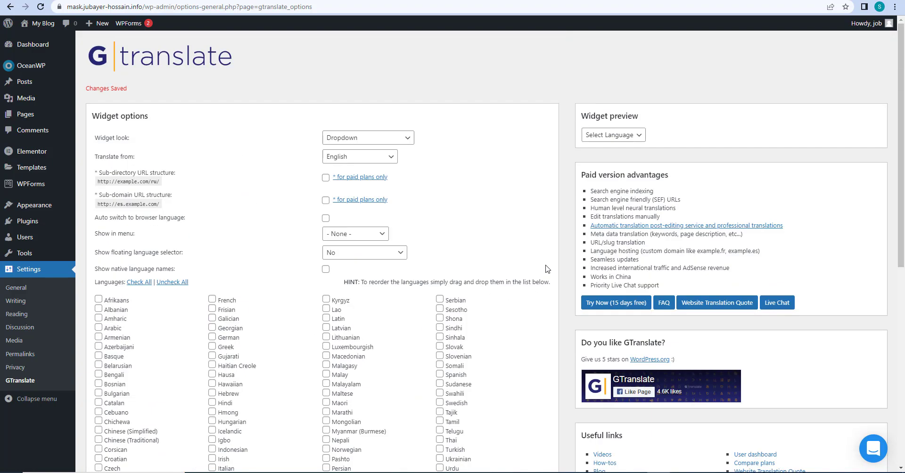
Save the GTranslate settings with the "I have issues saving" option enabled and review the saved language selection
{"action": "scroll", "coordinate": [120, 293], "scroll_direction": "down", "scroll_amount": 6}
{"action": "scroll", "coordinate": [120, 293], "scroll_direction": "down", "scroll_amount": 3}
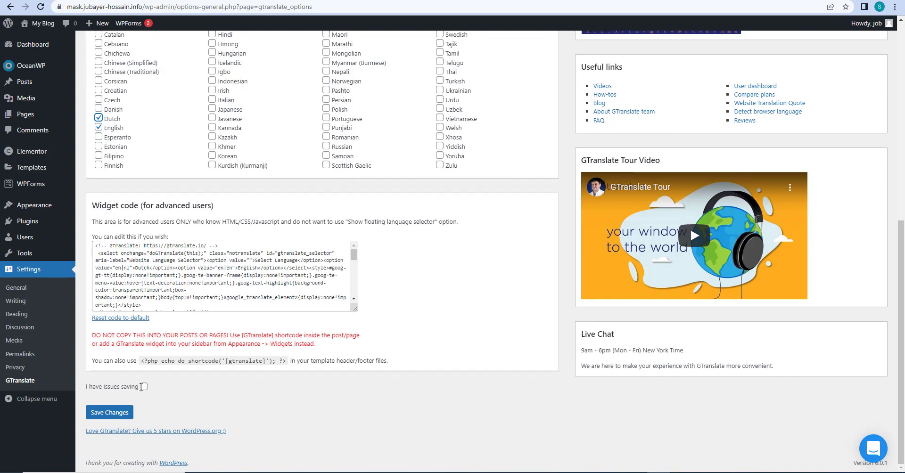
{"action": "left_click", "coordinate": [144, 386]}
{"action": "left_click", "coordinate": [108, 413]}
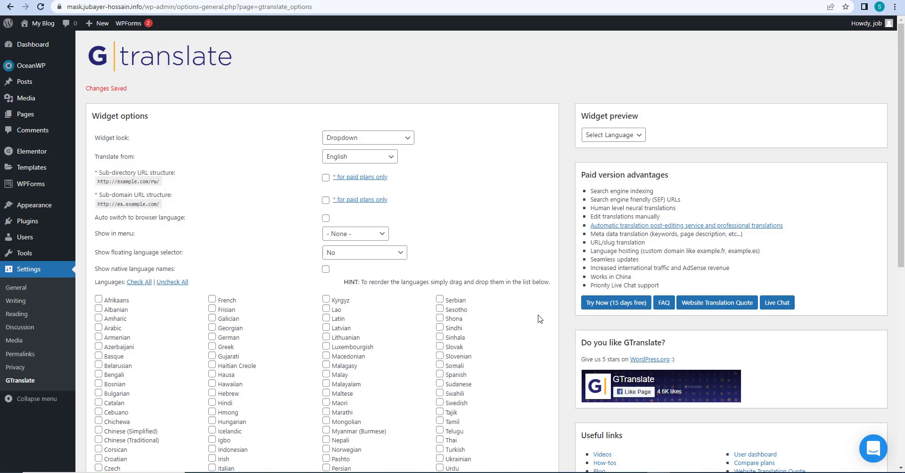
{"action": "scroll", "coordinate": [540, 319], "scroll_direction": "down", "scroll_amount": 7}
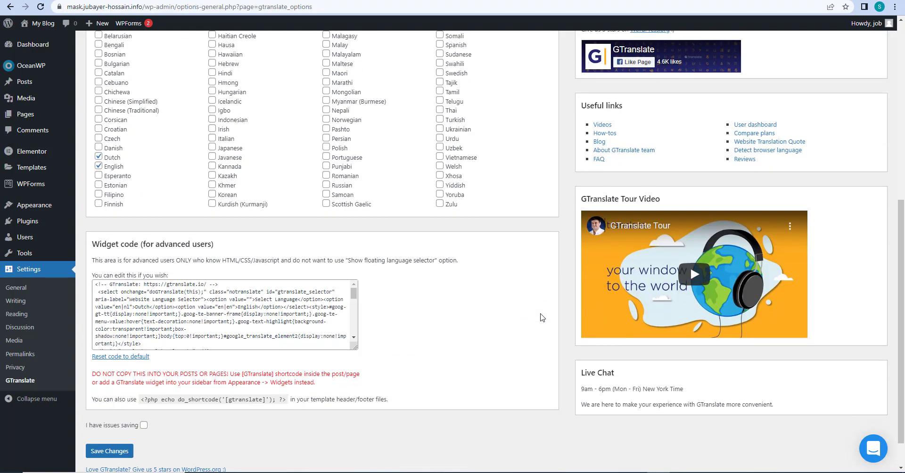
{"action": "scroll", "coordinate": [541, 316], "scroll_direction": "up", "scroll_amount": 7}
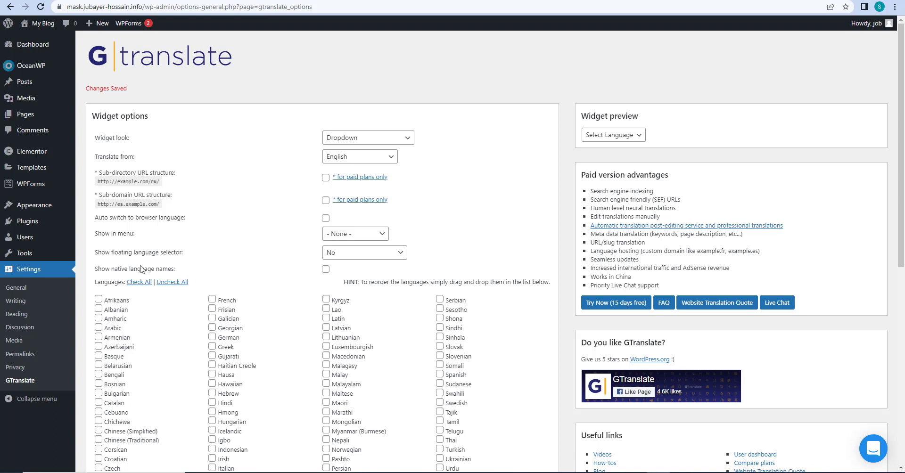
Set the floating language selector to Top right and save with the "I have issues saving" option enabled
{"action": "left_click", "coordinate": [353, 258]}
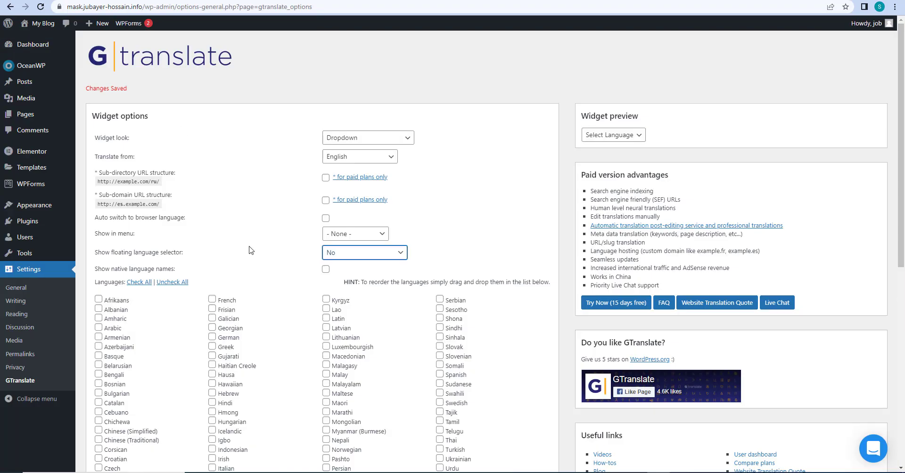
{"action": "scroll", "coordinate": [282, 262], "scroll_direction": "down", "scroll_amount": 1}
{"action": "left_click", "coordinate": [367, 208]}
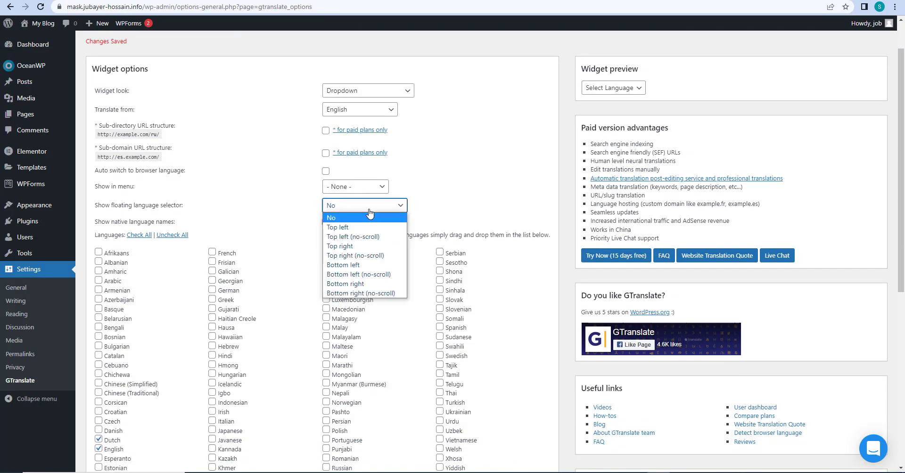
{"action": "left_click", "coordinate": [351, 246]}
{"action": "scroll", "coordinate": [272, 297], "scroll_direction": "down", "scroll_amount": 3}
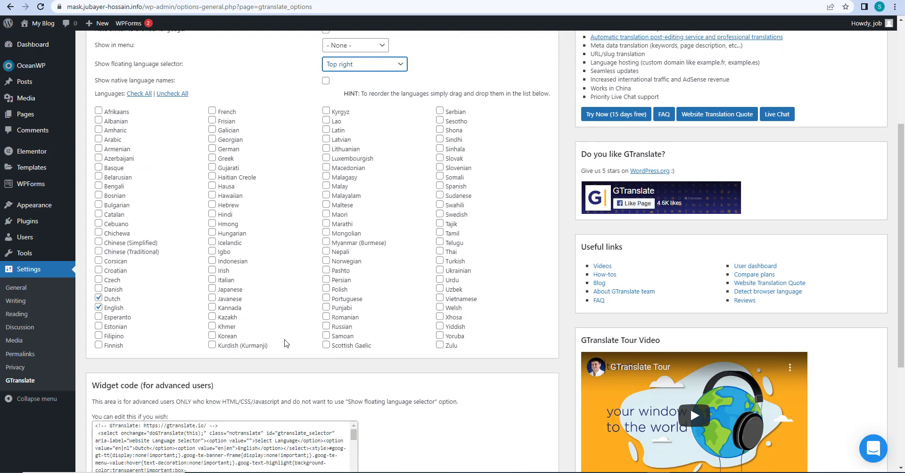
{"action": "scroll", "coordinate": [270, 376], "scroll_direction": "down", "scroll_amount": 4}
{"action": "left_click", "coordinate": [143, 387]}
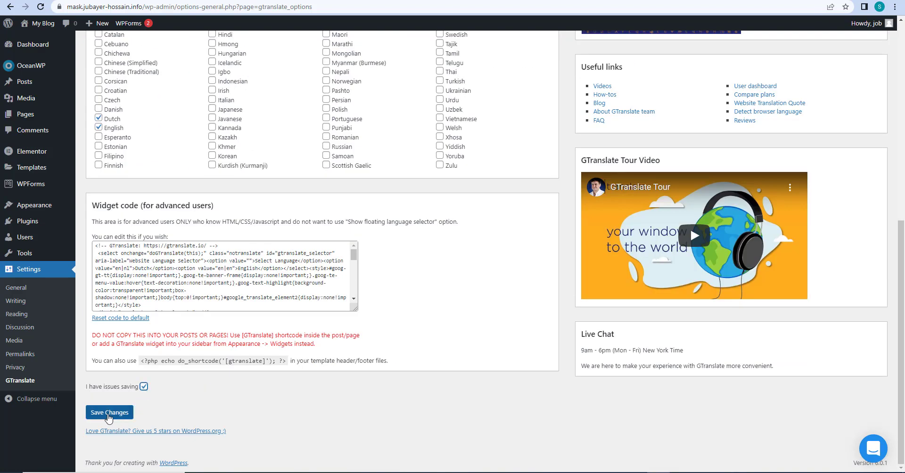
{"action": "left_click", "coordinate": [106, 413]}
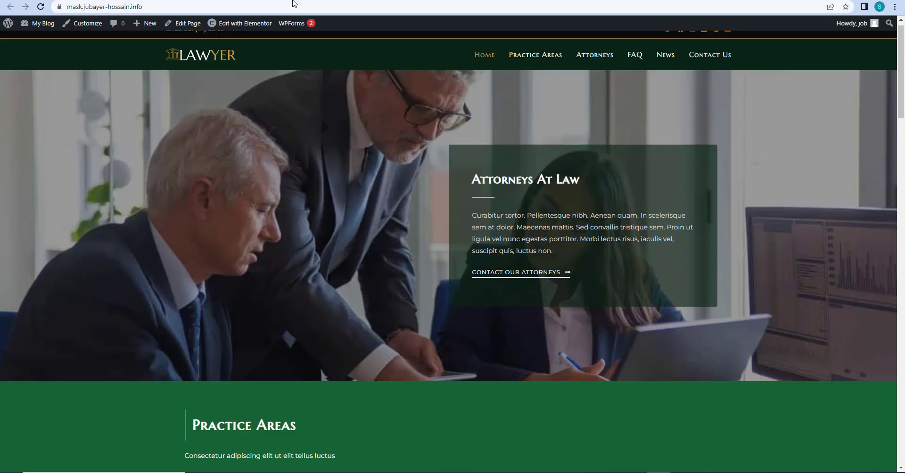
Reload the website's home page, translate it into Dutch with the floating language selector and look through the translated sections
{"action": "left_click", "coordinate": [41, 7]}
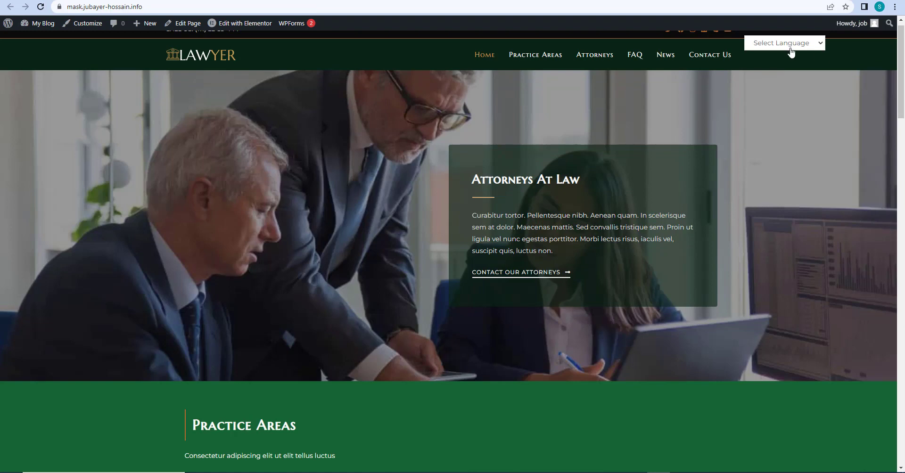
{"action": "scroll", "coordinate": [802, 89], "scroll_direction": "down", "scroll_amount": 5}
{"action": "left_click", "coordinate": [815, 45]}
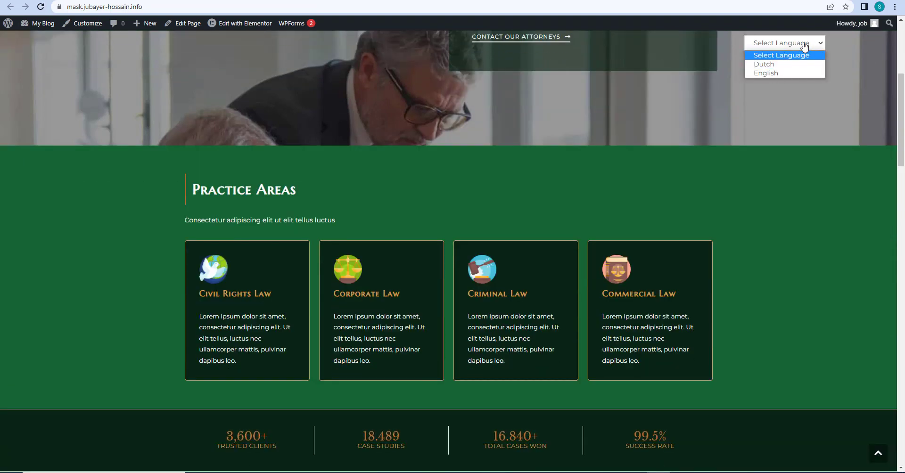
{"action": "left_click", "coordinate": [773, 65]}
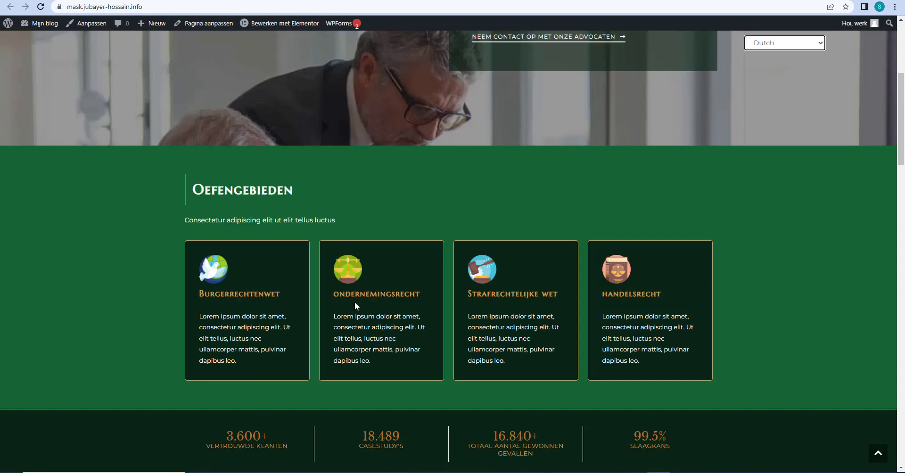
{"action": "scroll", "coordinate": [724, 329], "scroll_direction": "down", "scroll_amount": 10}
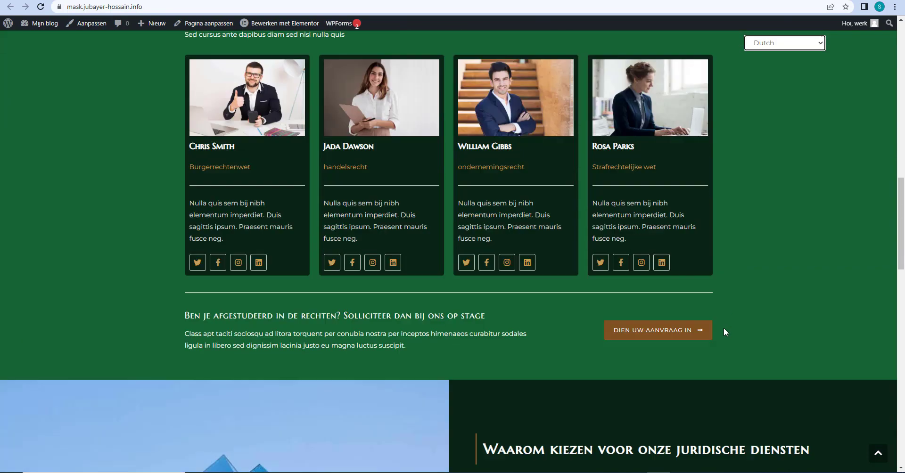
{"action": "scroll", "coordinate": [723, 327], "scroll_direction": "up", "scroll_amount": 3}
Return to the GTranslate settings and set the floating language selector to Bottom right and the widget look to Nice dropdown with flags
{"action": "left_click", "coordinate": [170, 1]}
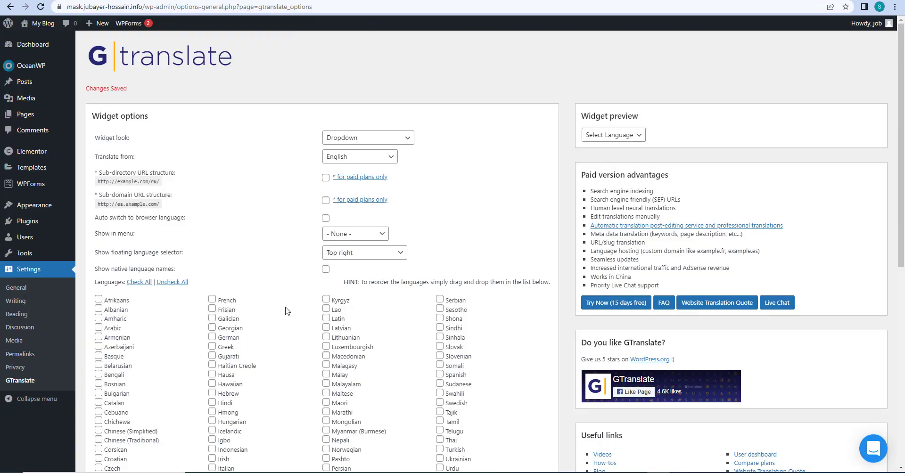
{"action": "left_click", "coordinate": [369, 256]}
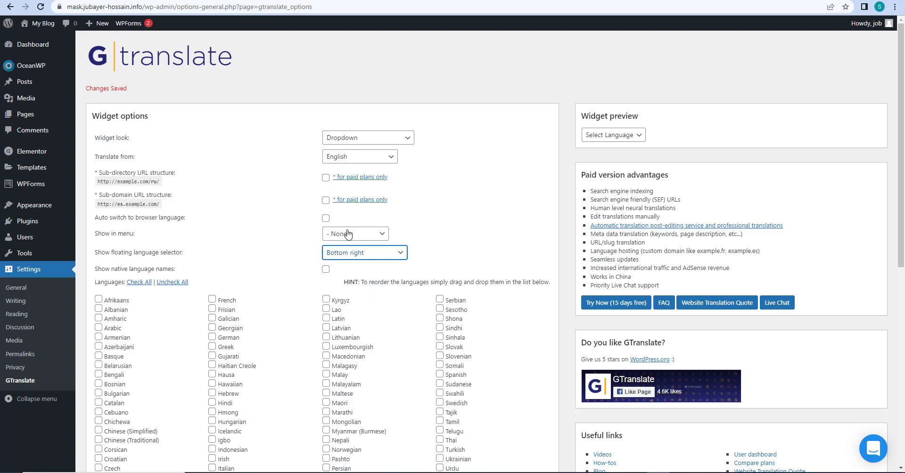
{"action": "left_click", "coordinate": [356, 140]}
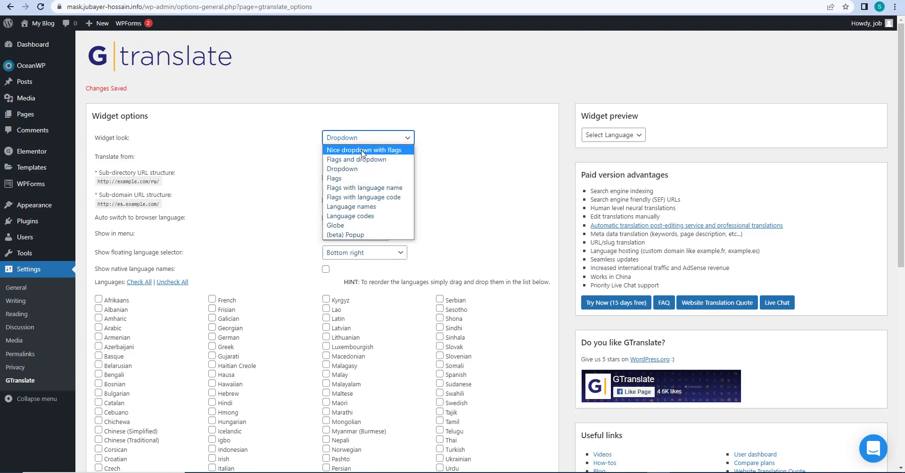
{"action": "left_click", "coordinate": [384, 150]}
Limit the flag languages to Dutch and English and save with the "I have issues saving" option enabled
{"action": "scroll", "coordinate": [282, 373], "scroll_direction": "down", "scroll_amount": 9}
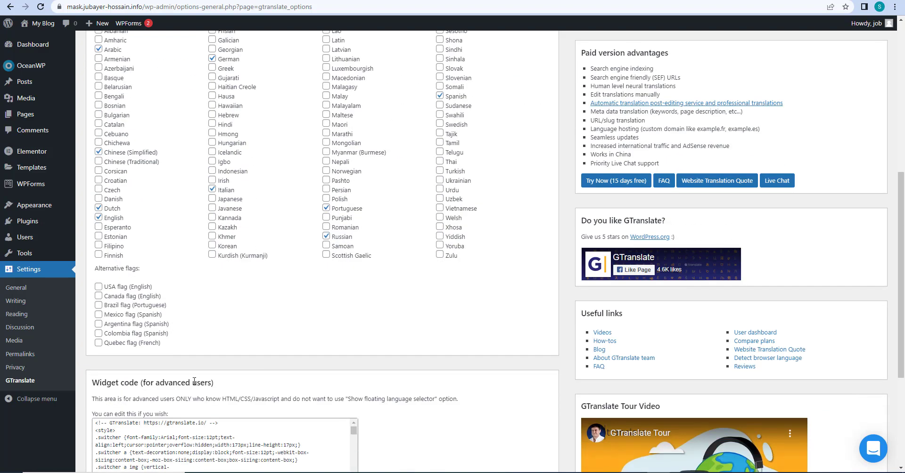
{"action": "scroll", "coordinate": [153, 281], "scroll_direction": "up", "scroll_amount": 6}
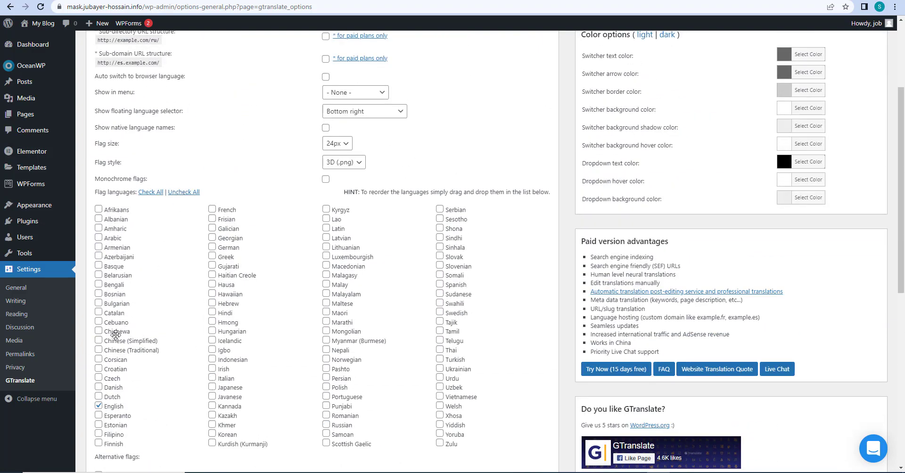
{"action": "scroll", "coordinate": [186, 413], "scroll_direction": "down", "scroll_amount": 8}
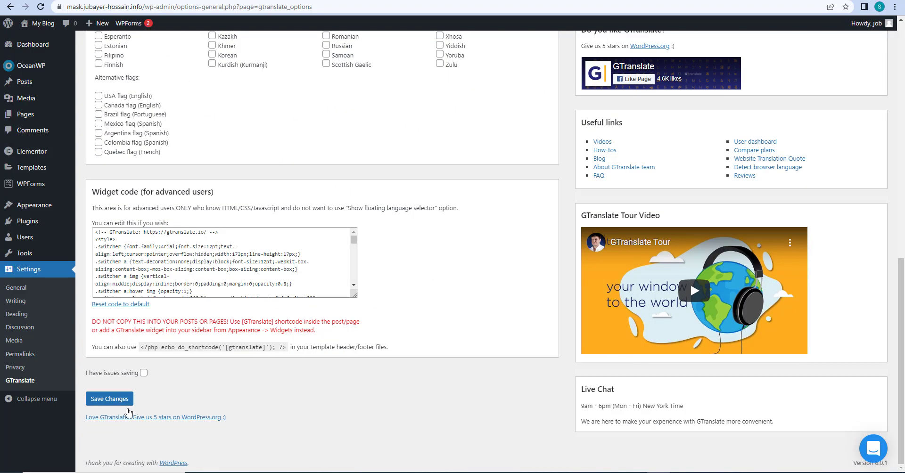
{"action": "left_click", "coordinate": [144, 373]}
{"action": "left_click", "coordinate": [113, 399]}
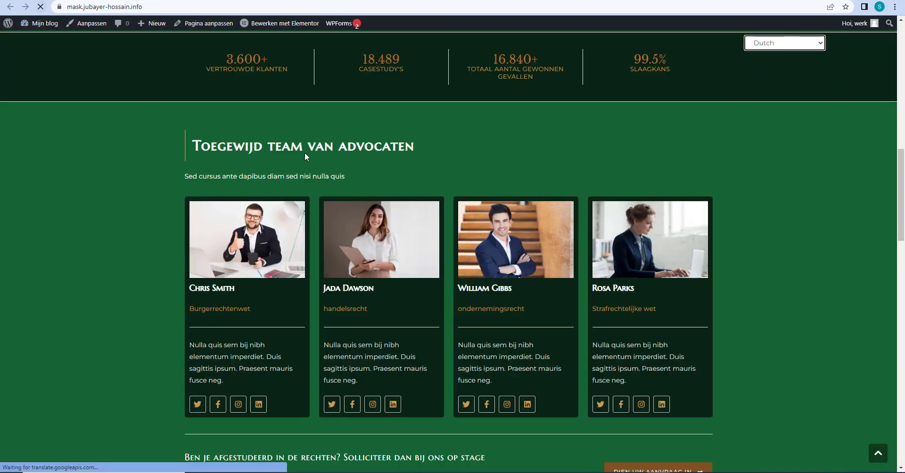
Reload the home page and check the languages offered by the floating flag dropdown
{"action": "scroll", "coordinate": [799, 414], "scroll_direction": "down", "scroll_amount": 4}
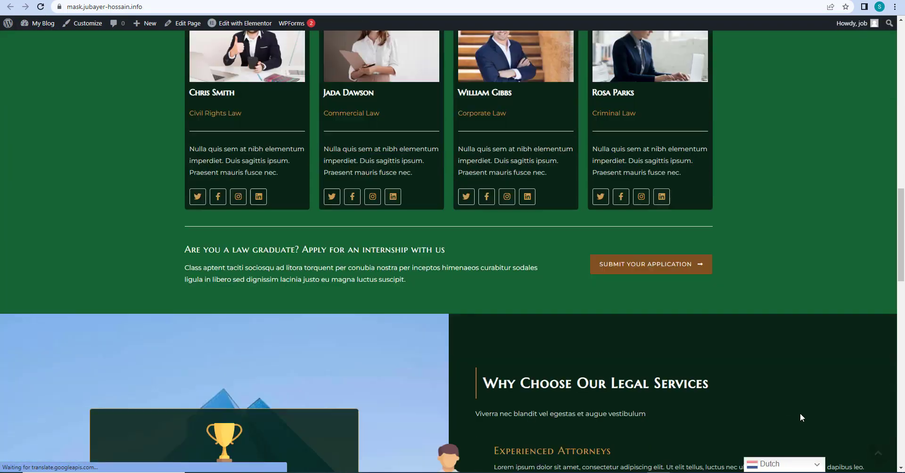
{"action": "left_click", "coordinate": [814, 466]}
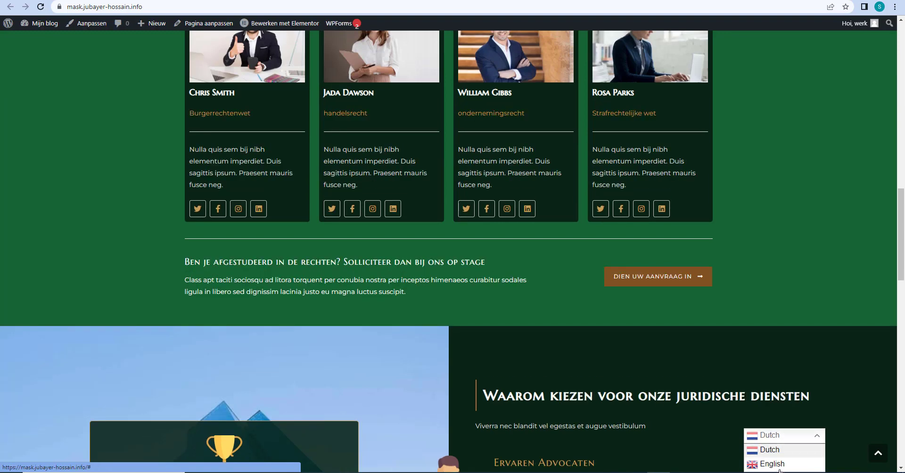
{"action": "left_click", "coordinate": [816, 439]}
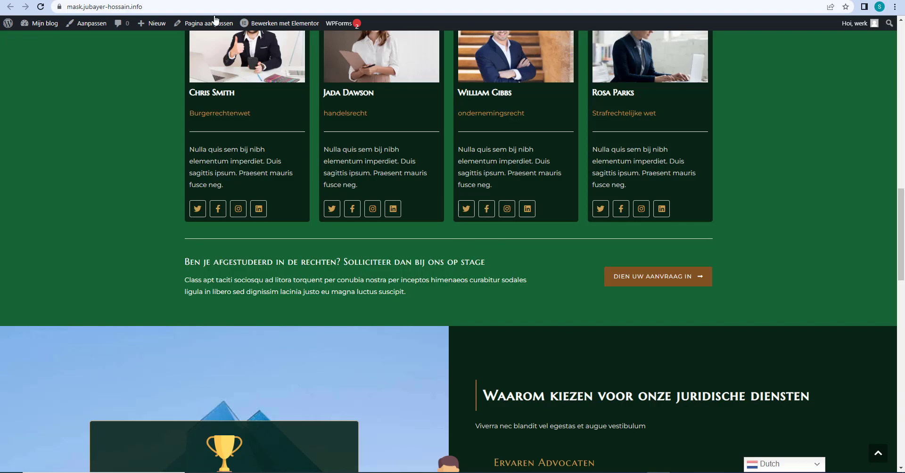
Return to the GTranslate settings and examine the widget options, language list, and widget code notes about the [GTranslate] shortcode
{"action": "key", "text": "alt+Left"}
{"action": "scroll", "coordinate": [271, 395], "scroll_direction": "down", "scroll_amount": 5}
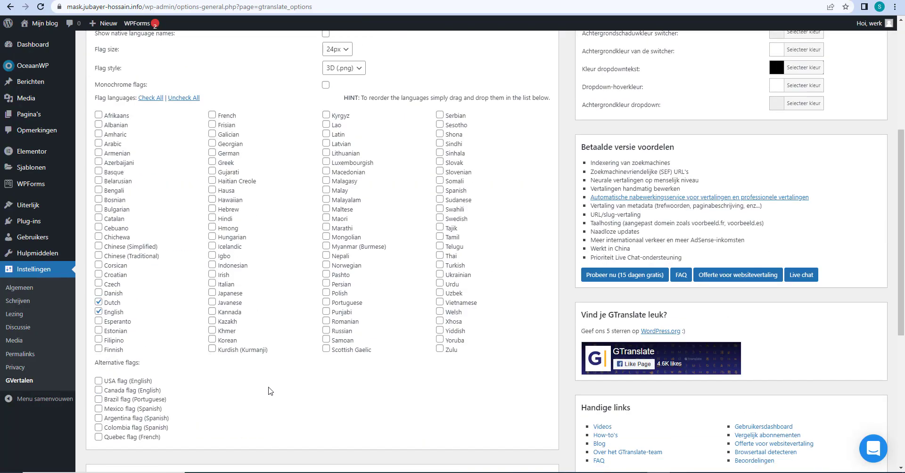
{"action": "scroll", "coordinate": [270, 390], "scroll_direction": "up", "scroll_amount": 2}
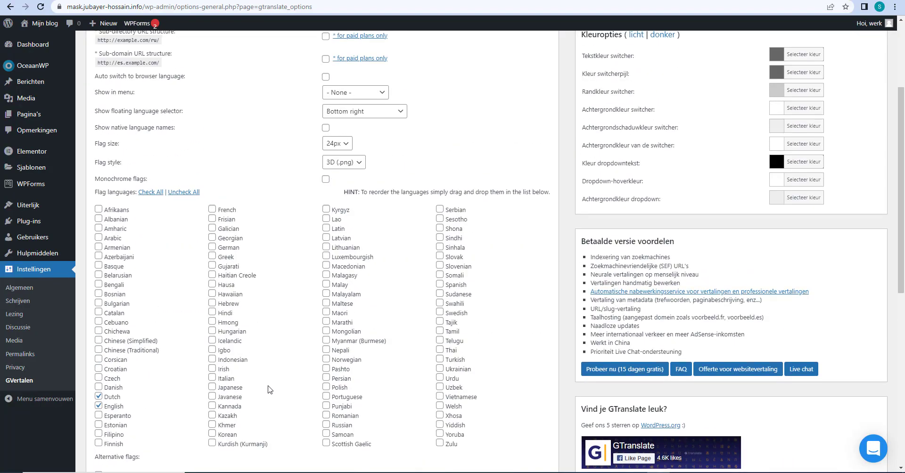
{"action": "scroll", "coordinate": [257, 381], "scroll_direction": "down", "scroll_amount": 4}
{"action": "scroll", "coordinate": [349, 375], "scroll_direction": "down", "scroll_amount": 3}
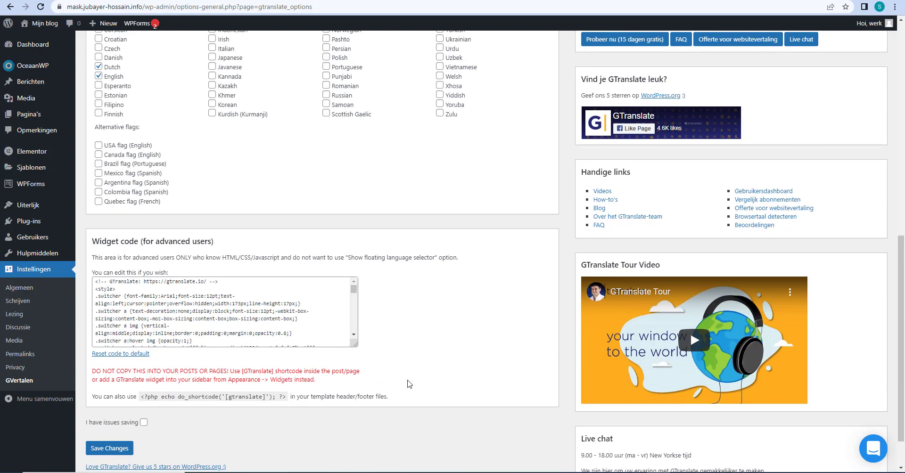
{"action": "scroll", "coordinate": [410, 382], "scroll_direction": "up", "scroll_amount": 5}
{"action": "scroll", "coordinate": [417, 378], "scroll_direction": "up", "scroll_amount": 2}
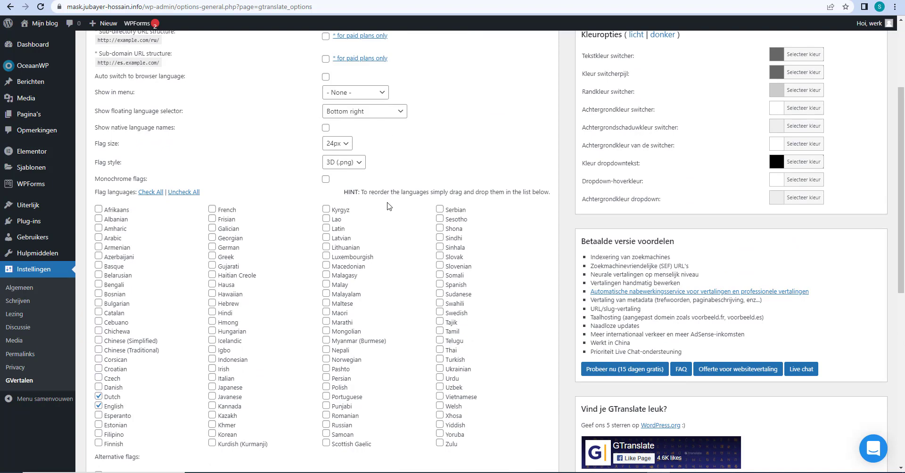
{"action": "scroll", "coordinate": [392, 204], "scroll_direction": "up", "scroll_amount": 2}
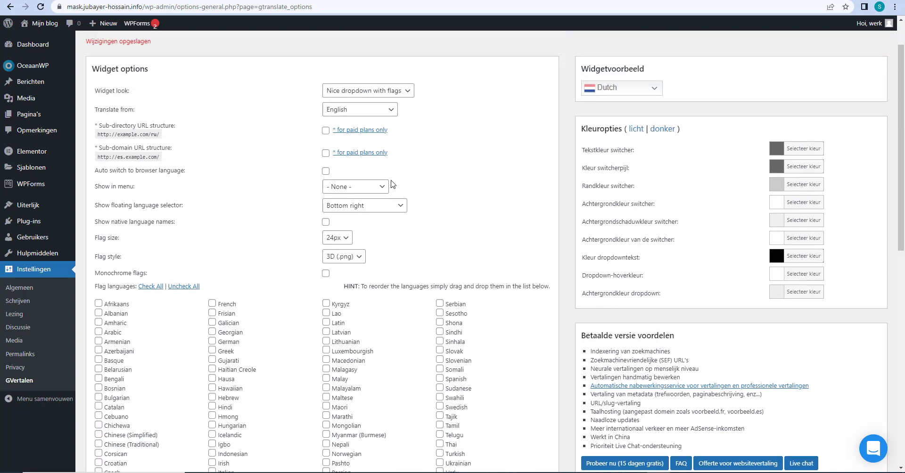
{"action": "scroll", "coordinate": [395, 246], "scroll_direction": "down", "scroll_amount": 10}
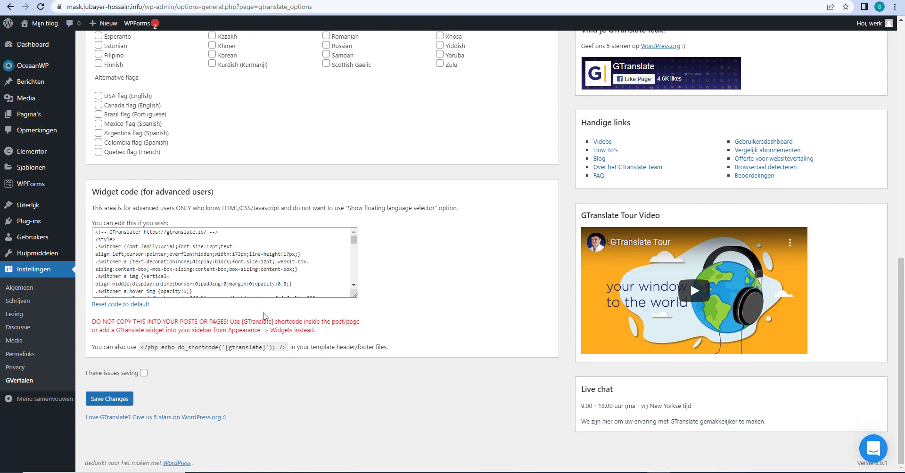
{"action": "left_click_drag", "start_coordinate": [242, 322], "coordinate": [263, 319]}
{"action": "scroll", "coordinate": [411, 327], "scroll_direction": "up", "scroll_amount": 9}
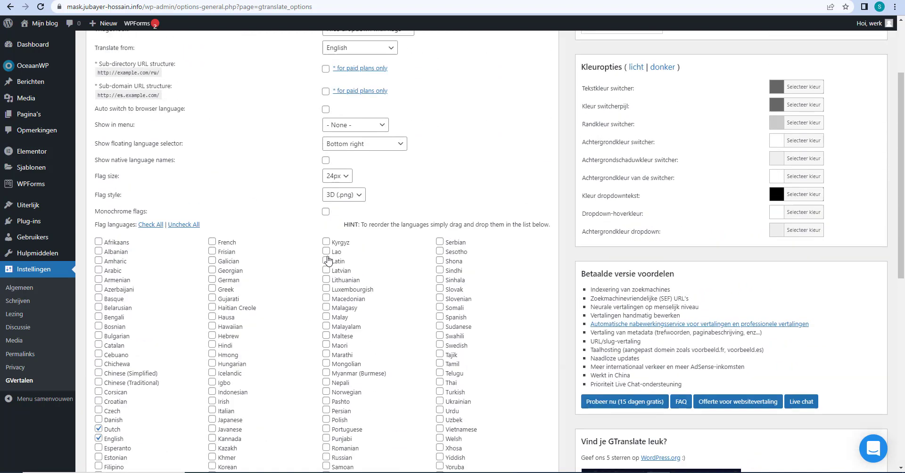
Set the floating language selector to No and save the changes with the "I have issues saving" option enabled
{"action": "scroll", "coordinate": [341, 228], "scroll_direction": "up", "scroll_amount": 1}
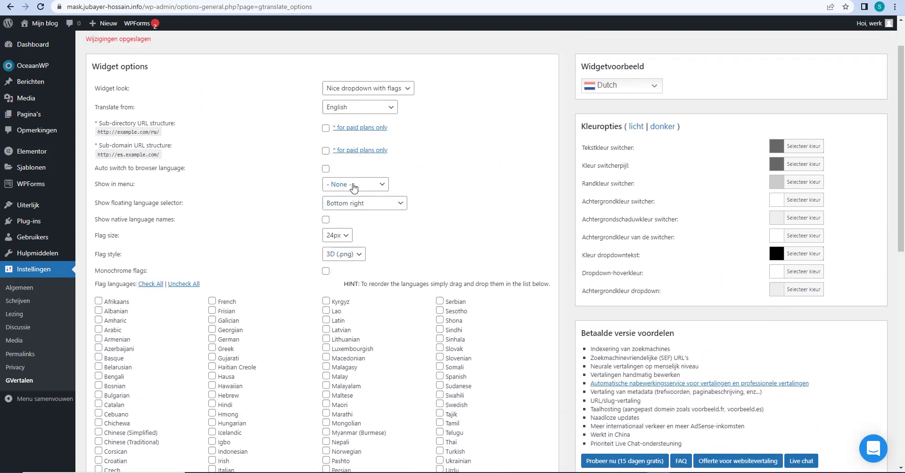
{"action": "left_click", "coordinate": [359, 203]}
{"action": "left_click", "coordinate": [353, 217]}
{"action": "scroll", "coordinate": [295, 242], "scroll_direction": "down", "scroll_amount": 10}
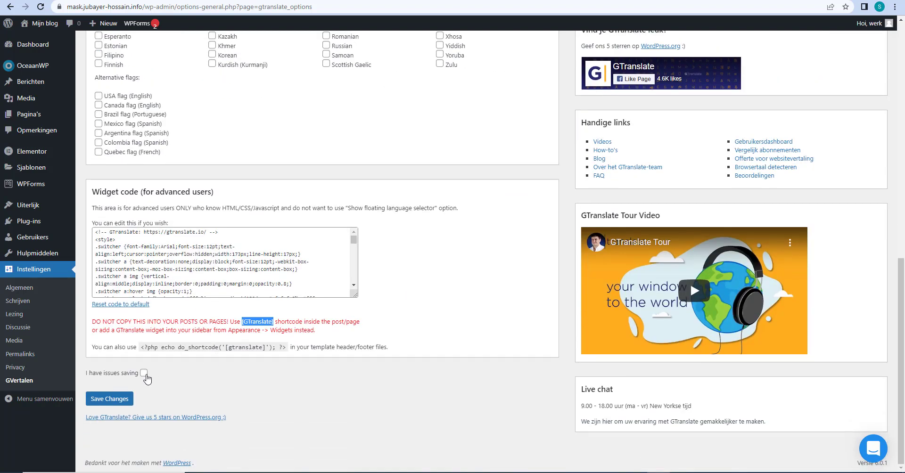
{"action": "left_click", "coordinate": [144, 373]}
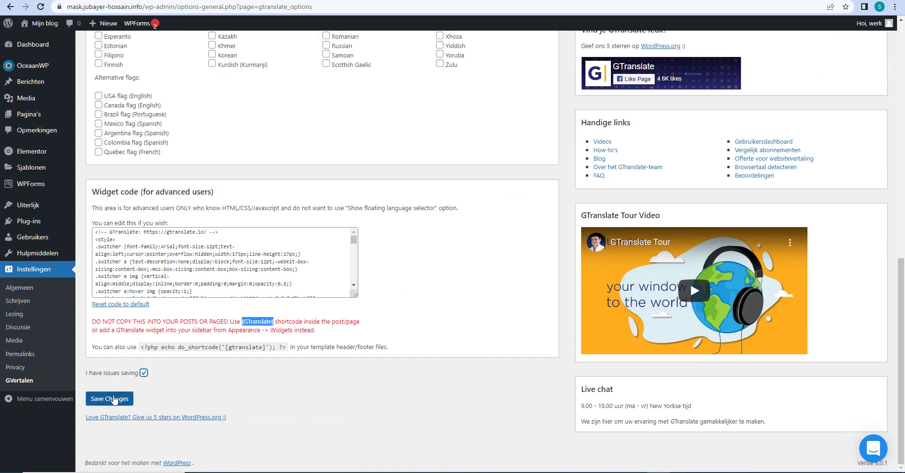
{"action": "left_click", "coordinate": [113, 399]}
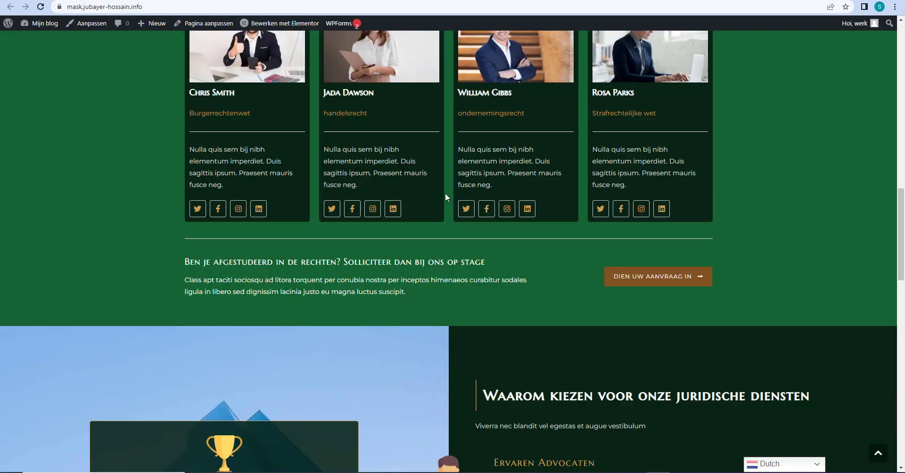
Look through the home page down to its footer to check the language switcher
{"action": "scroll", "coordinate": [406, 230], "scroll_direction": "up", "scroll_amount": 10}
{"action": "scroll", "coordinate": [408, 231], "scroll_direction": "down", "scroll_amount": 8}
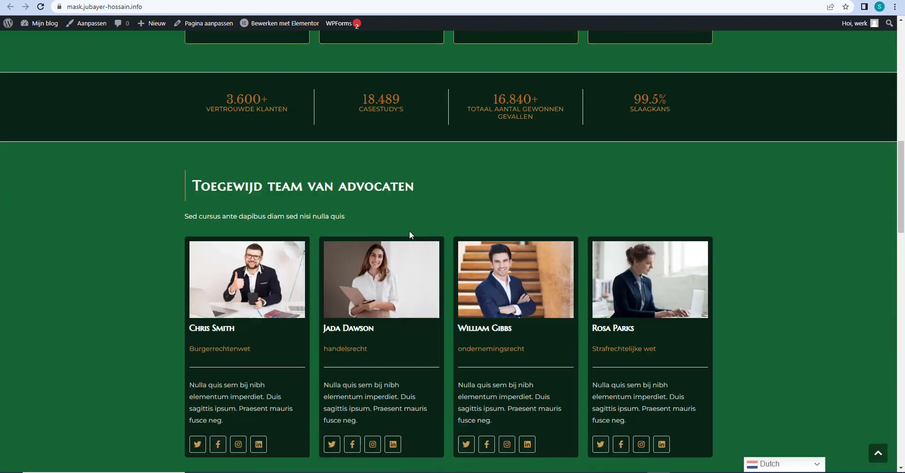
{"action": "scroll", "coordinate": [409, 230], "scroll_direction": "down", "scroll_amount": 20}
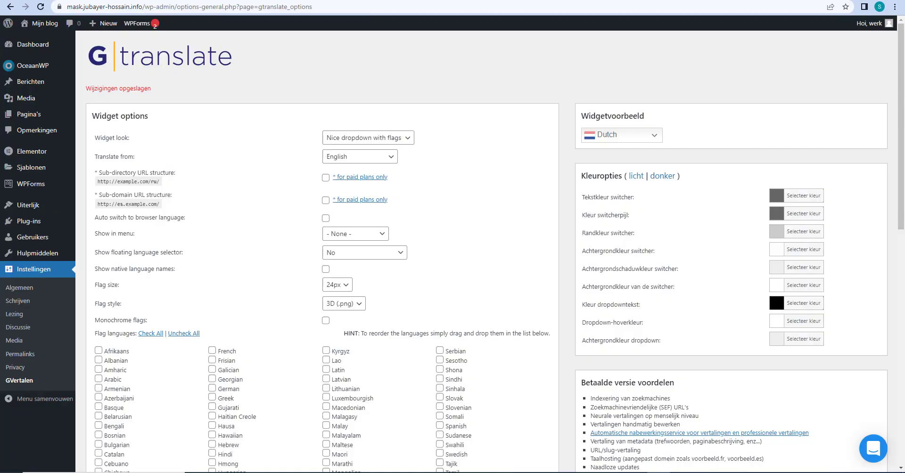
Return to the GTranslate settings, review the widget options and flag languages, and reload the page
{"action": "scroll", "coordinate": [43, 298], "scroll_direction": "down", "scroll_amount": 3}
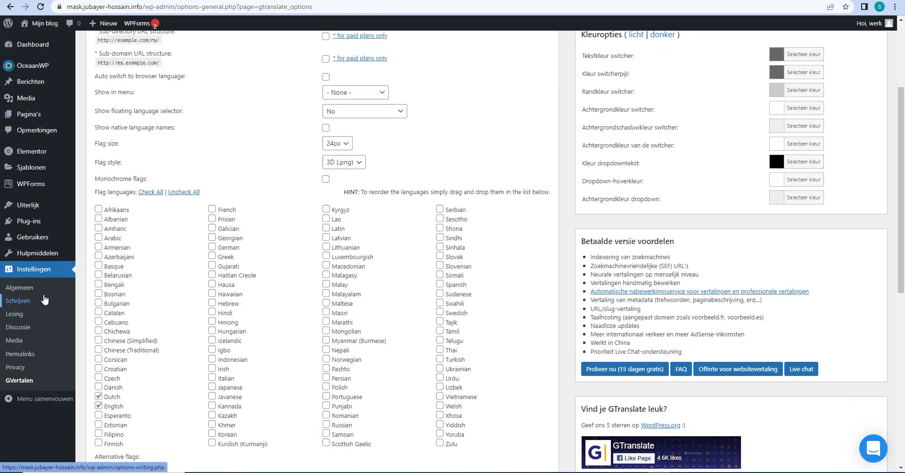
{"action": "scroll", "coordinate": [44, 298], "scroll_direction": "up", "scroll_amount": 2}
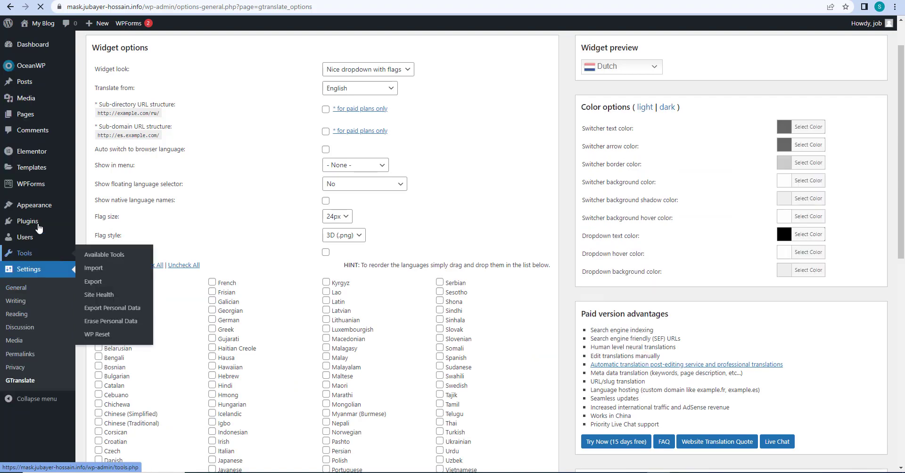
{"action": "scroll", "coordinate": [33, 330], "scroll_direction": "down", "scroll_amount": 2}
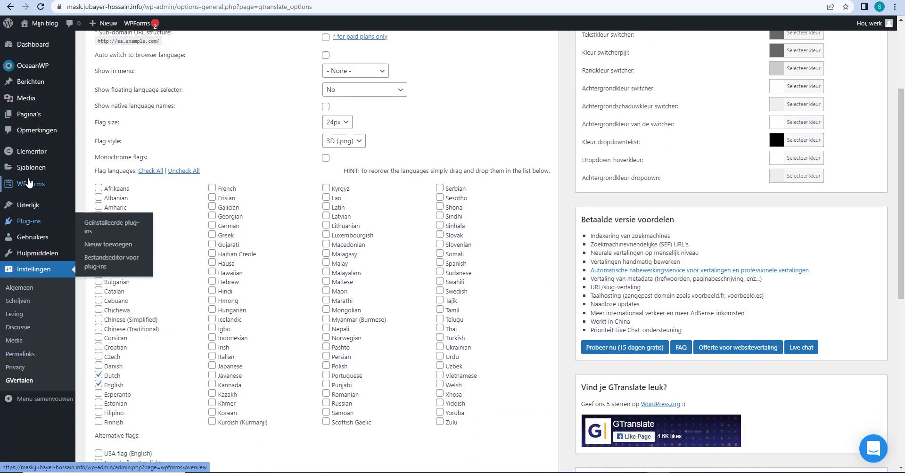
{"action": "scroll", "coordinate": [229, 296], "scroll_direction": "up", "scroll_amount": 3}
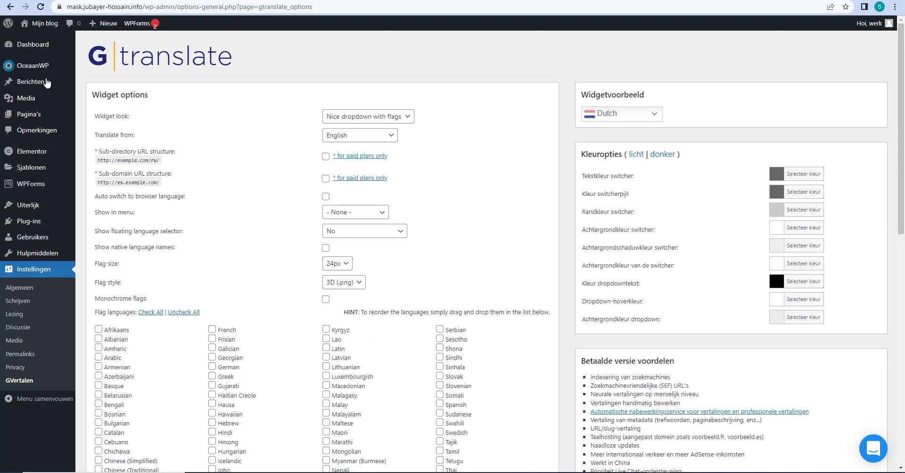
{"action": "mouse_move", "coordinate": [34, 228]}
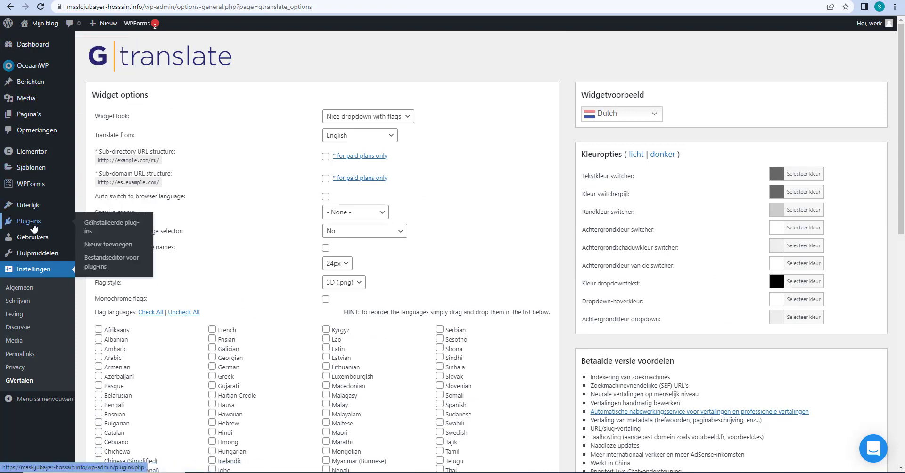
{"action": "left_click", "coordinate": [40, 7]}
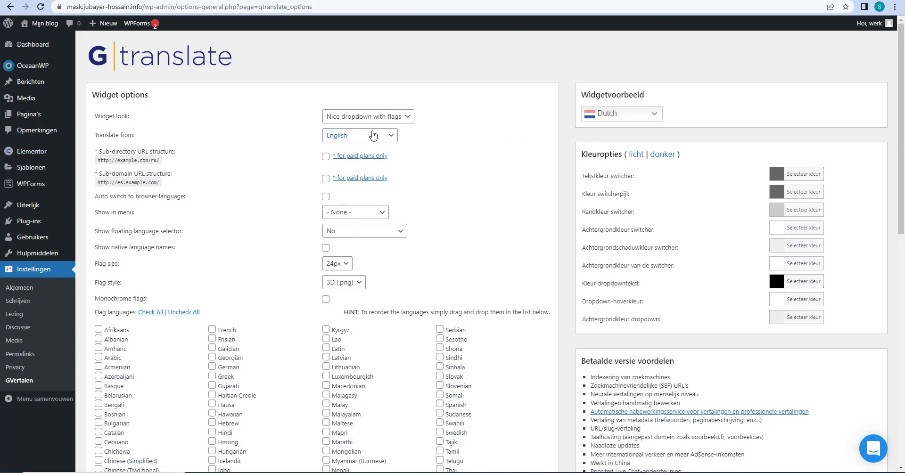
Choose English as the Translate from language and save the settings with the "I have issues saving" option enabled
{"action": "left_click", "coordinate": [363, 138]}
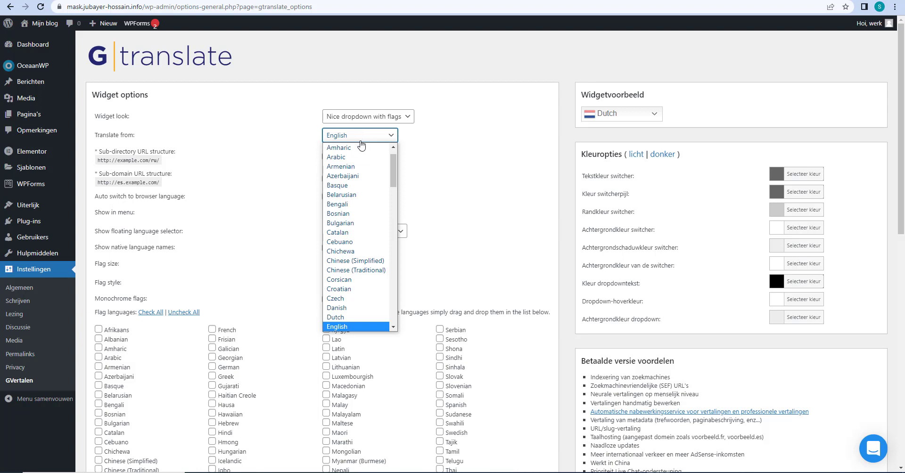
{"action": "left_click", "coordinate": [354, 326]}
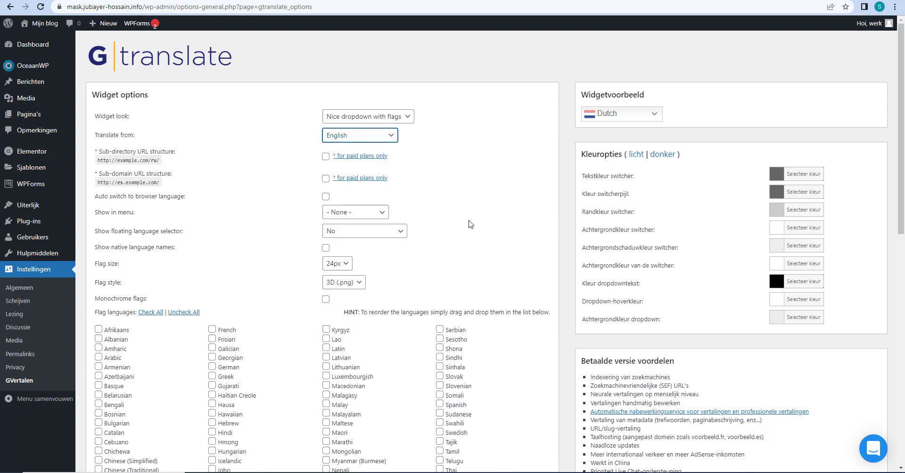
{"action": "scroll", "coordinate": [470, 224], "scroll_direction": "down", "scroll_amount": 8}
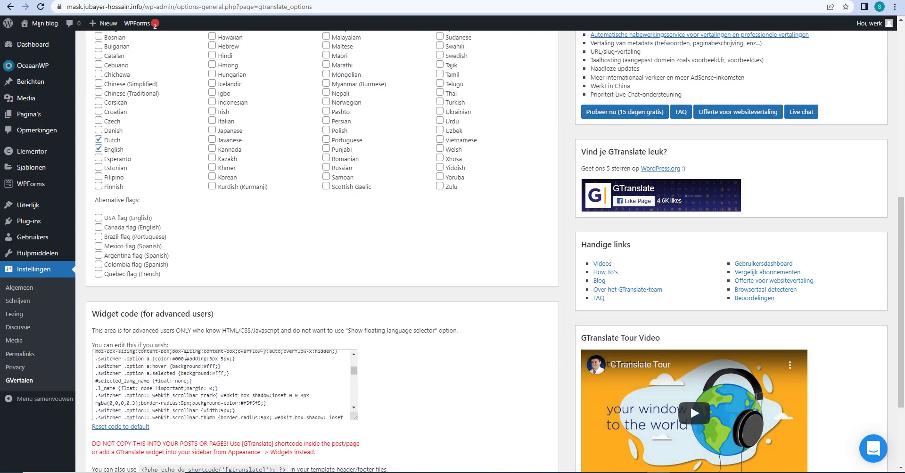
{"action": "scroll", "coordinate": [385, 430], "scroll_direction": "down", "scroll_amount": 3}
{"action": "left_click", "coordinate": [110, 398]}
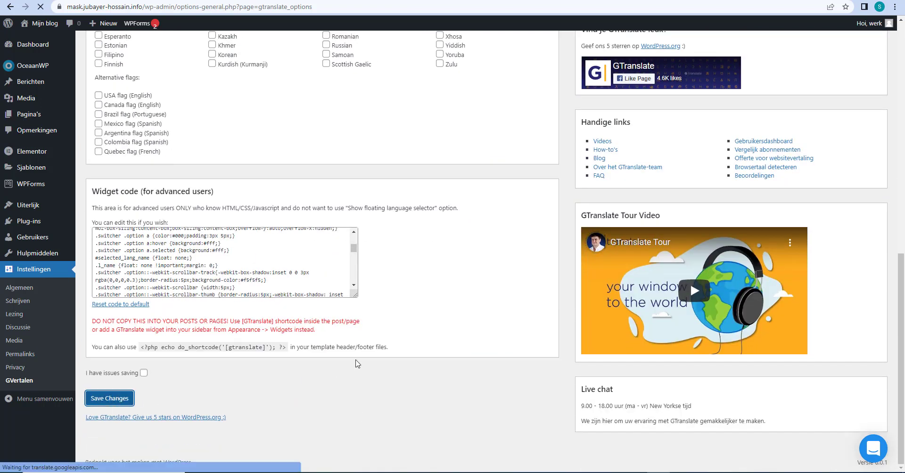
{"action": "left_click", "coordinate": [9, 7]}
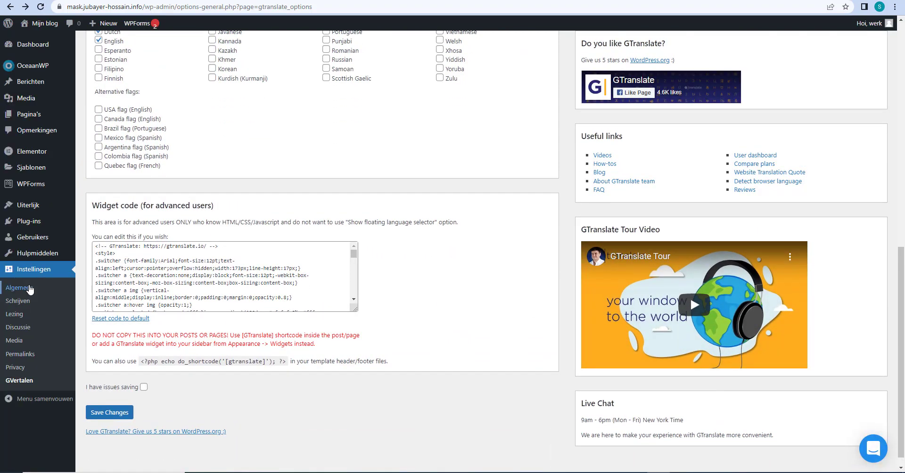
{"action": "left_click", "coordinate": [144, 387]}
{"action": "left_click", "coordinate": [105, 417]}
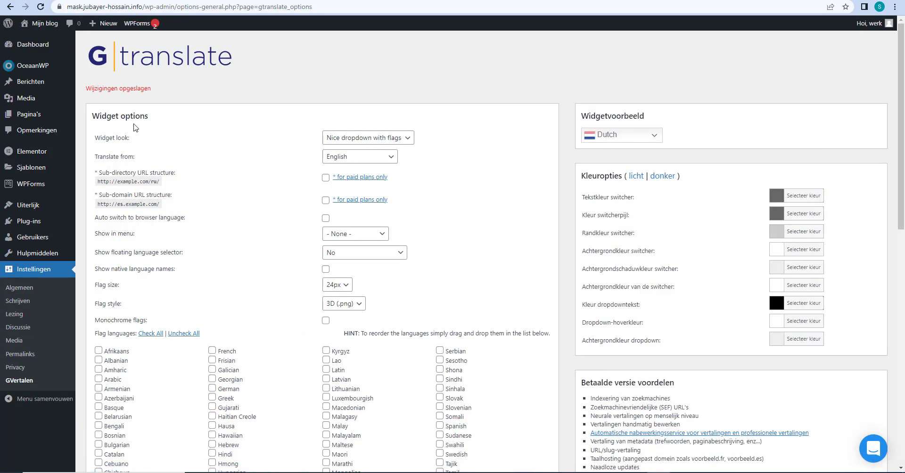
Go to the theme's Widgets page from the dashboard and finish the block widgets welcome guide
{"action": "left_click", "coordinate": [52, 45]}
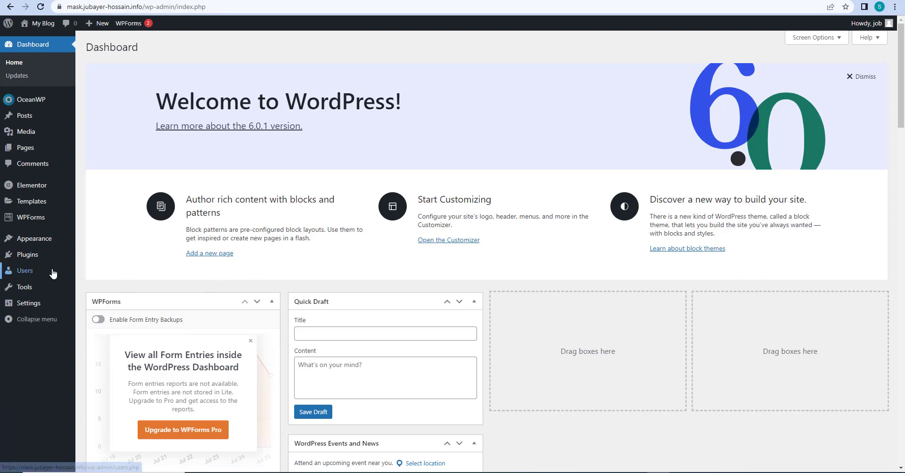
{"action": "mouse_move", "coordinate": [30, 245]}
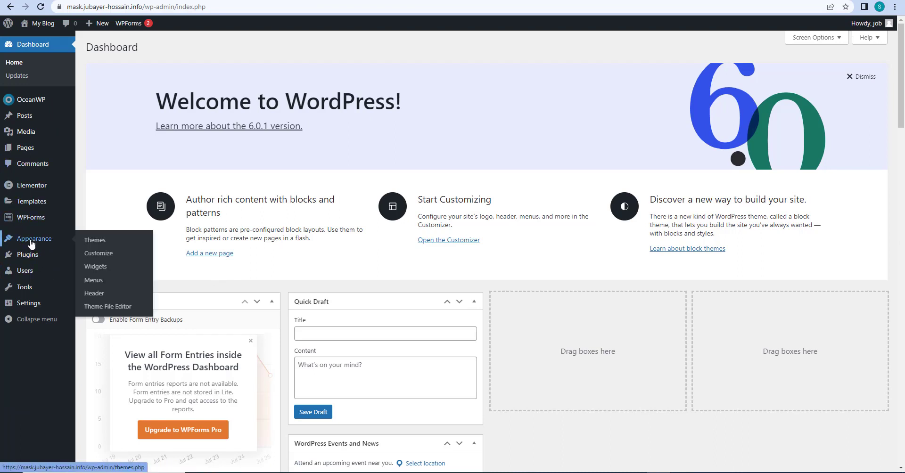
{"action": "left_click", "coordinate": [95, 266]}
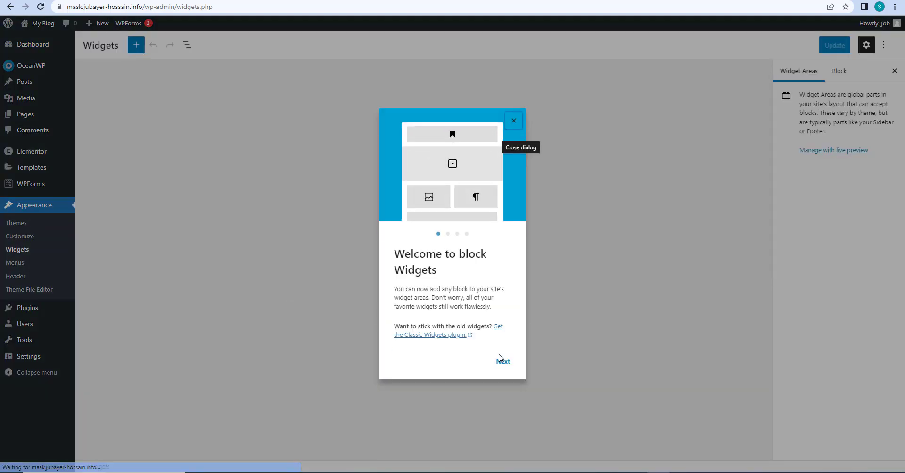
{"action": "left_click", "coordinate": [501, 360]}
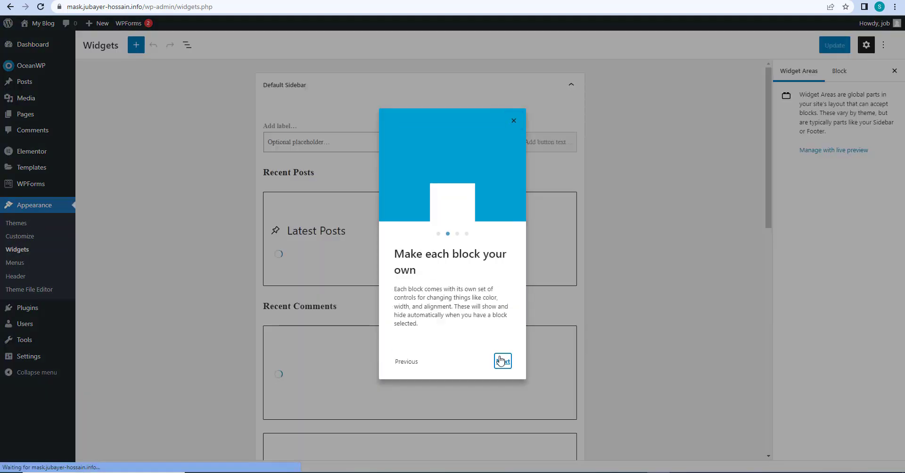
{"action": "left_click", "coordinate": [502, 361]}
{"action": "left_click", "coordinate": [502, 362]}
{"action": "left_click", "coordinate": [502, 362]}
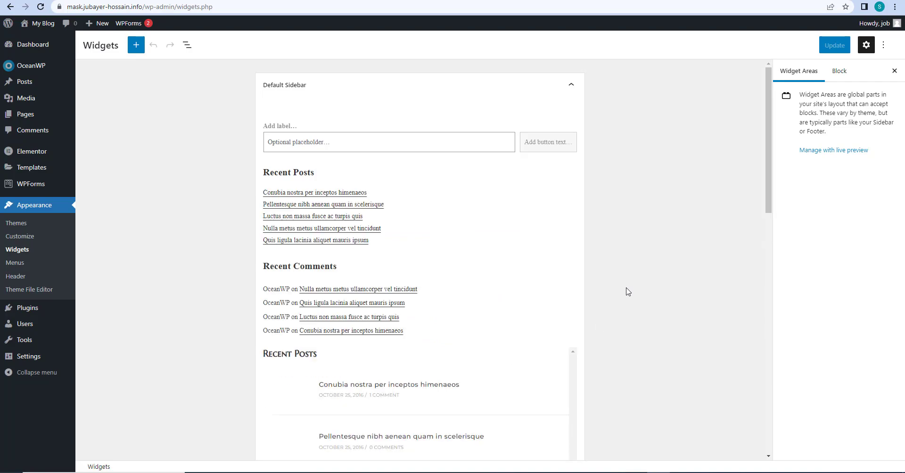
Add a Shortcode block containing [GTranslate] to the Footer 1 widget area and update the widgets
{"action": "scroll", "coordinate": [482, 289], "scroll_direction": "down", "scroll_amount": 12}
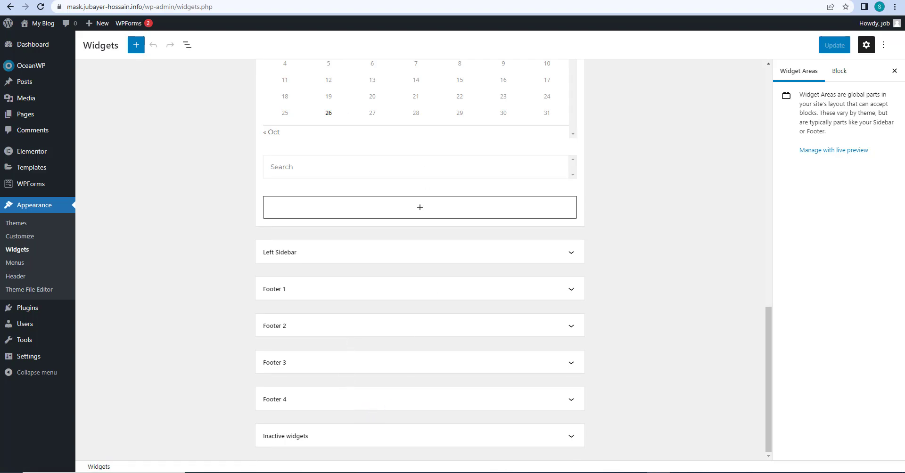
{"action": "left_click", "coordinate": [292, 1]}
{"action": "scroll", "coordinate": [389, 273], "scroll_direction": "down", "scroll_amount": 2}
{"action": "left_click", "coordinate": [551, 296]}
{"action": "scroll", "coordinate": [414, 334], "scroll_direction": "down", "scroll_amount": 2}
{"action": "left_click", "coordinate": [427, 341]}
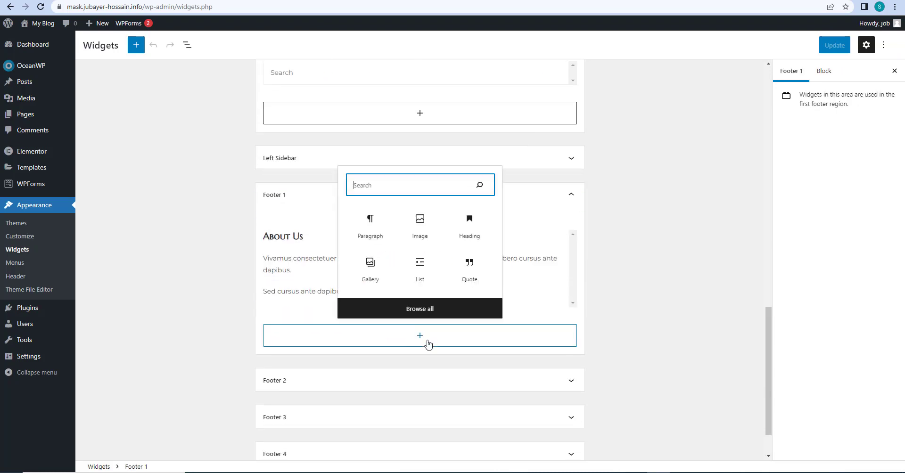
{"action": "type", "text": "sho"}
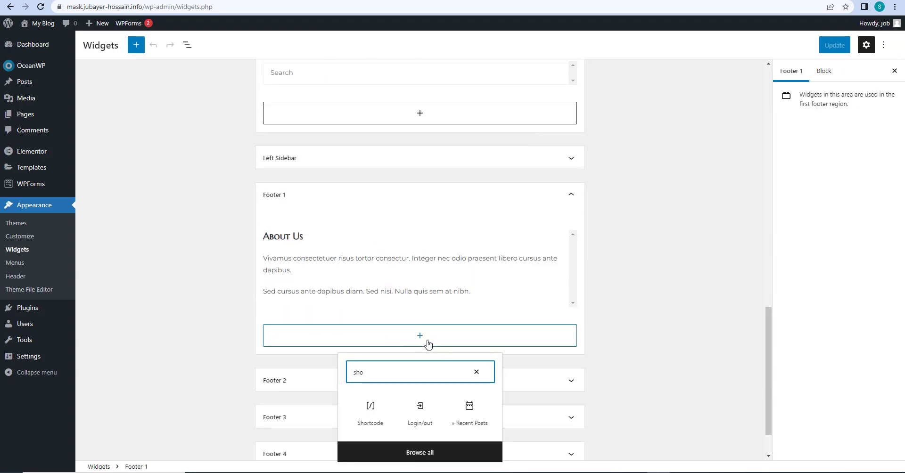
{"action": "left_click", "coordinate": [371, 418]}
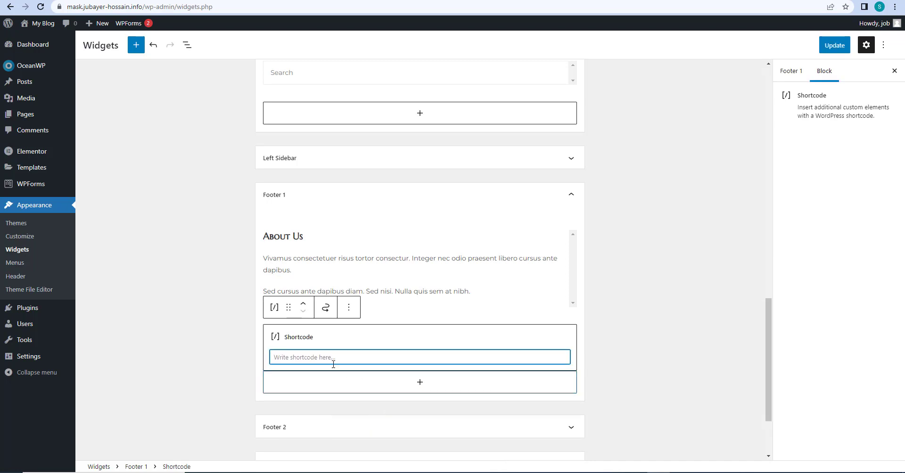
{"action": "type", "text": "[GTranslate]"}
{"action": "left_click", "coordinate": [836, 46]}
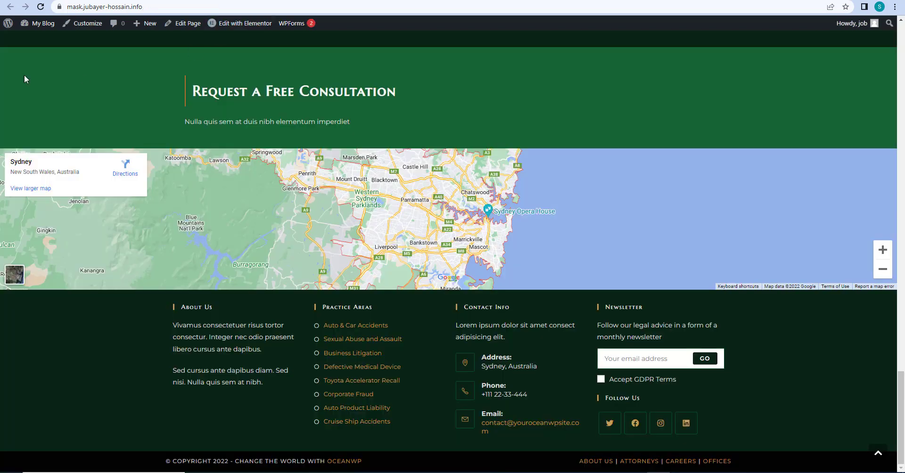
Reload the home page and try the language dropdown under About Us in the footer
{"action": "left_click", "coordinate": [40, 7]}
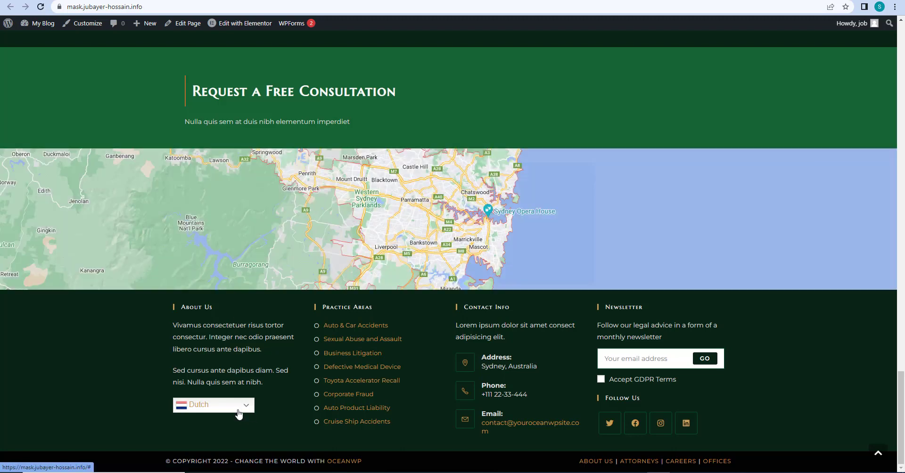
{"action": "left_click", "coordinate": [239, 409]}
{"action": "left_click", "coordinate": [238, 411]}
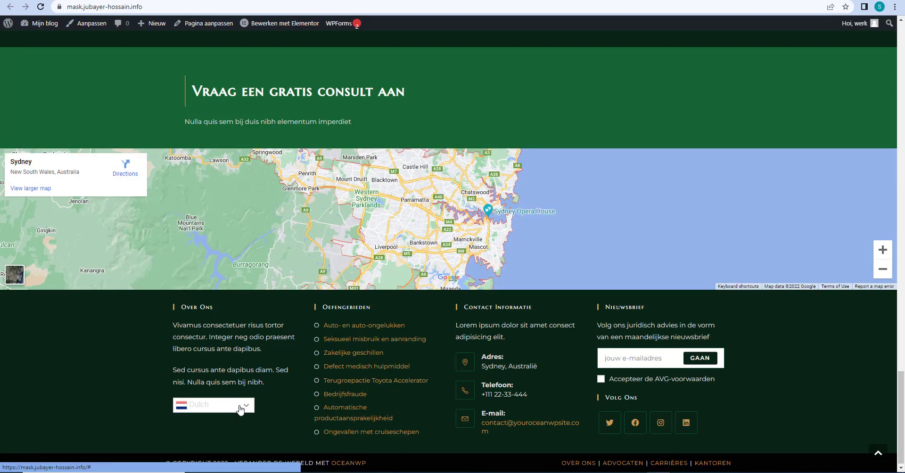
{"action": "left_click", "coordinate": [240, 409]}
{"action": "left_click", "coordinate": [240, 409]}
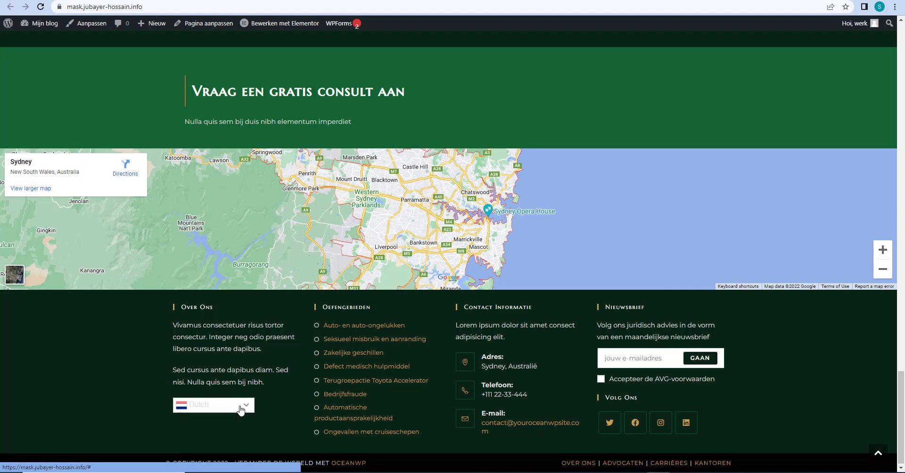